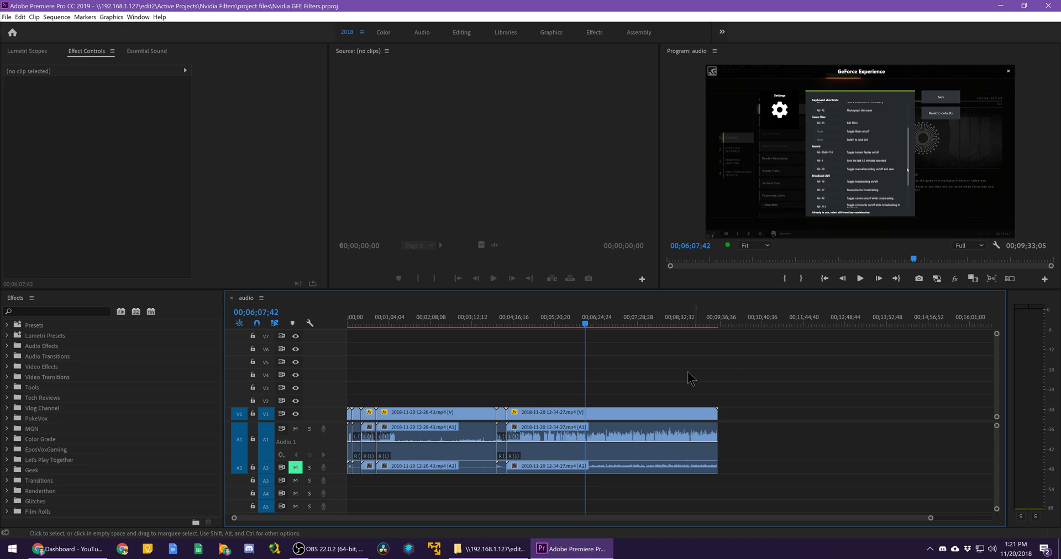
{"action": "left_click", "coordinate": [641, 330]}
{"action": "key", "text": "equal"}
{"action": "key", "text": "equal"}
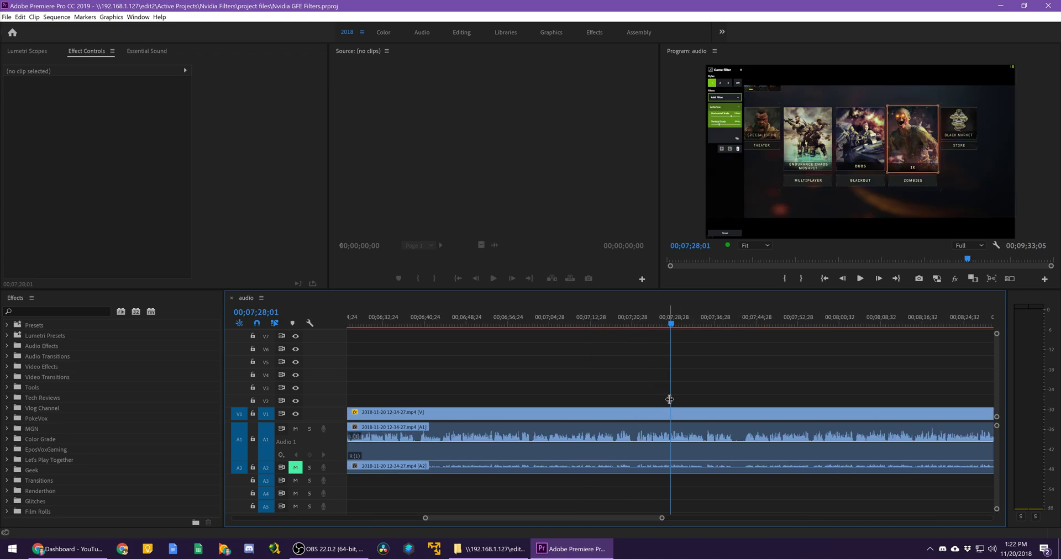
{"action": "key", "text": "minus"}
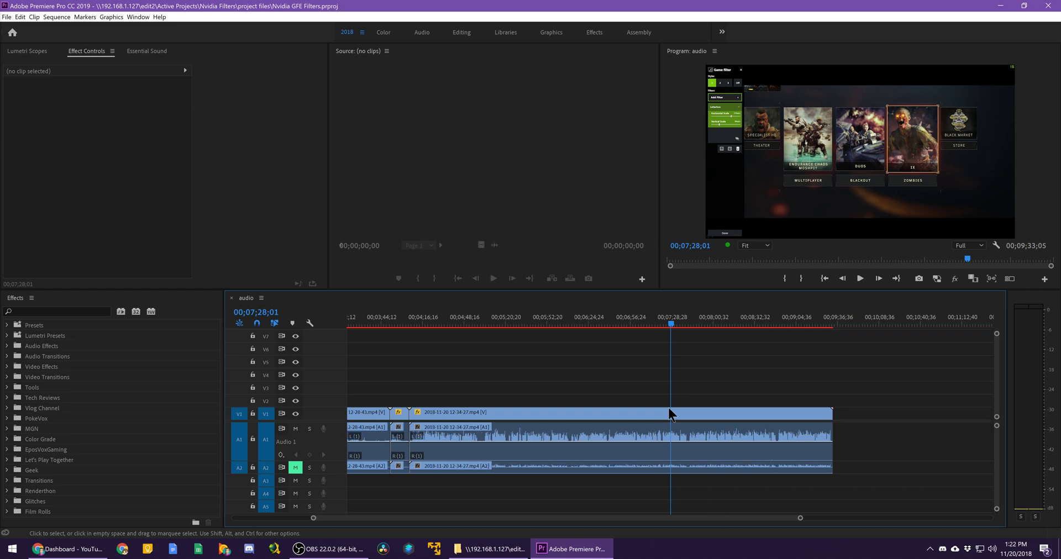
{"action": "left_click", "coordinate": [687, 439]}
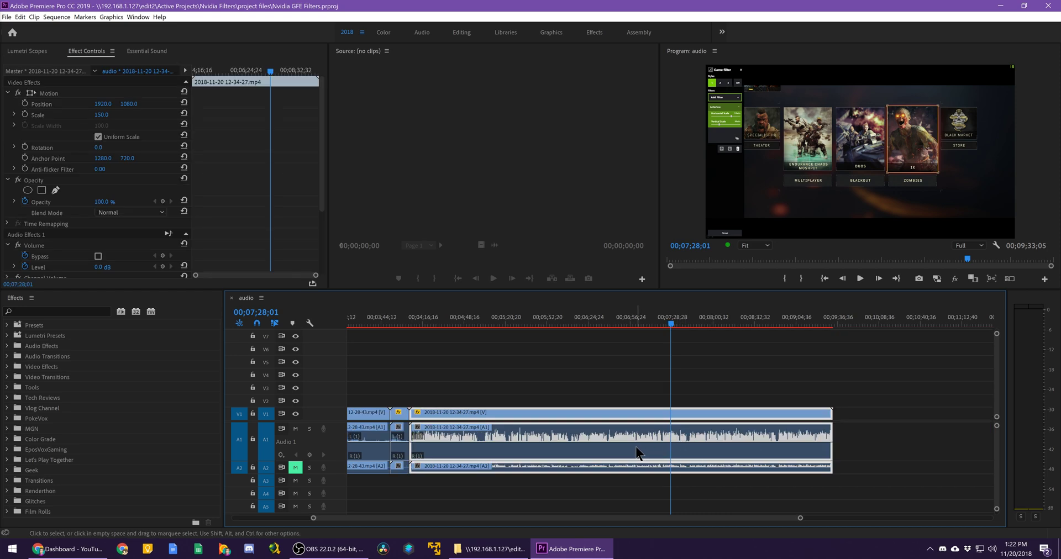
{"action": "left_click", "coordinate": [888, 374]}
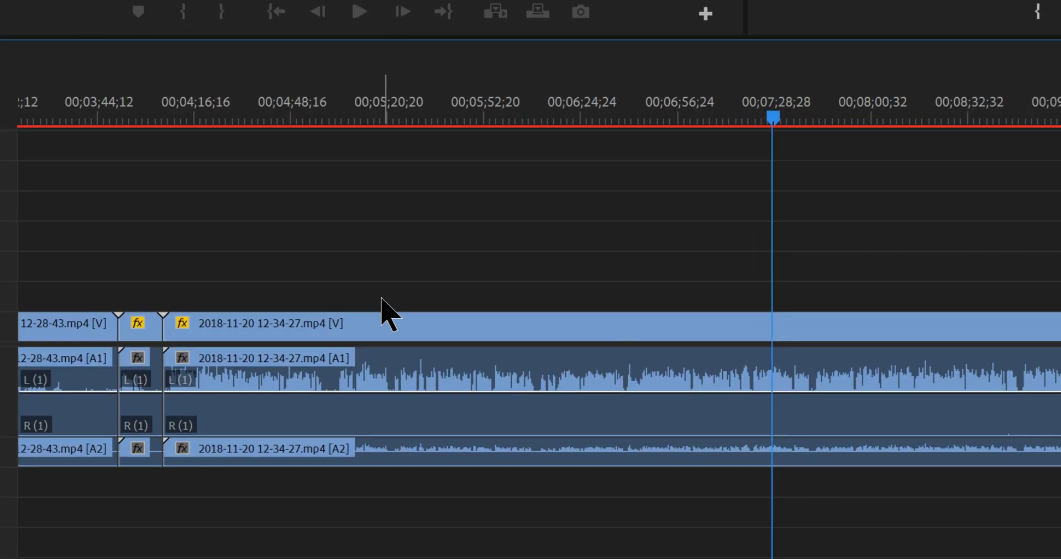
{"action": "scroll", "coordinate": [522, 408], "scroll_direction": "down", "scroll_amount": 3}
{"action": "left_click", "coordinate": [392, 325]}
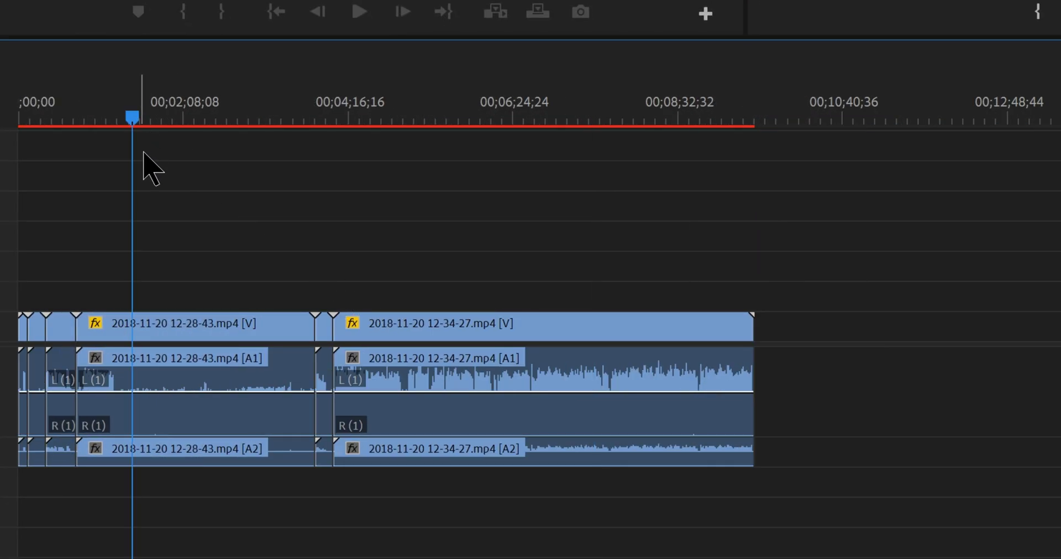
{"action": "scroll", "coordinate": [149, 158], "scroll_direction": "up", "scroll_amount": 3}
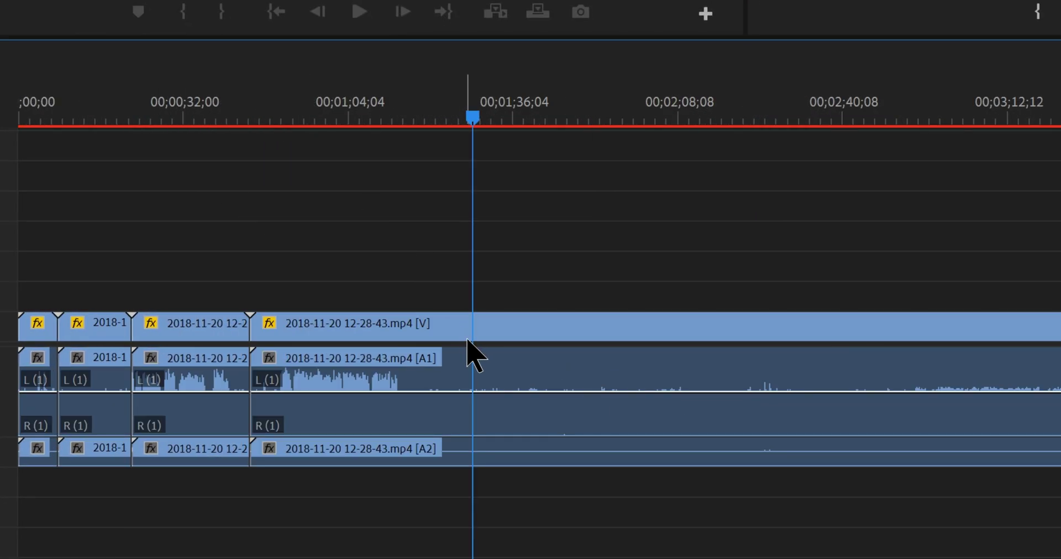
{"action": "right_click", "coordinate": [488, 352]}
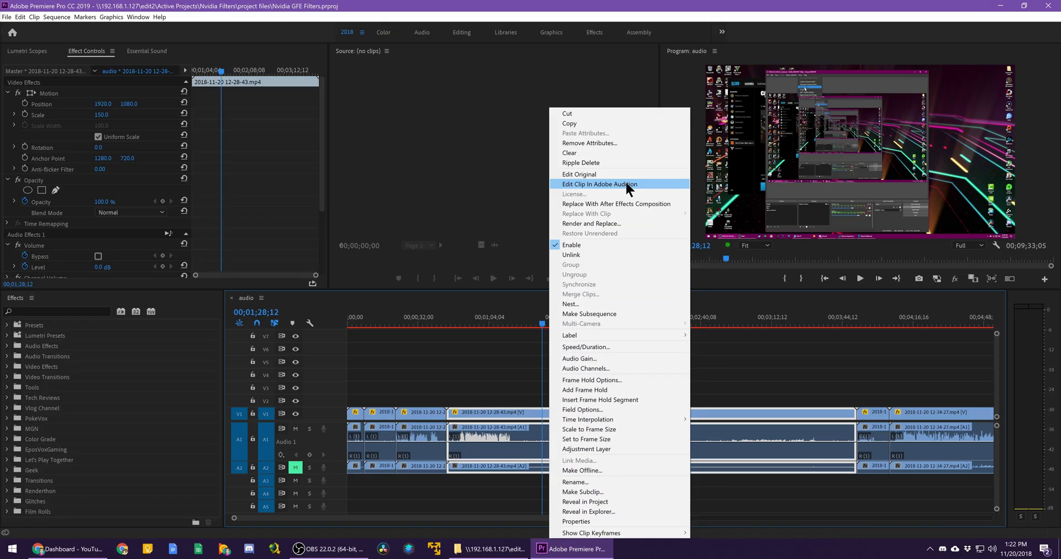
{"action": "left_click", "coordinate": [357, 478]}
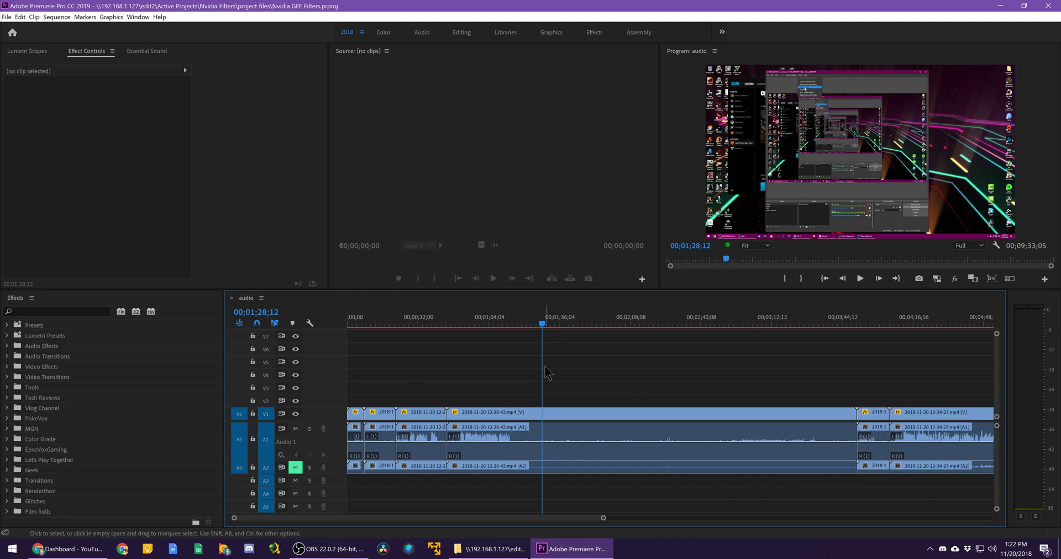
{"action": "key", "text": "minus"}
{"action": "key", "text": "minus"}
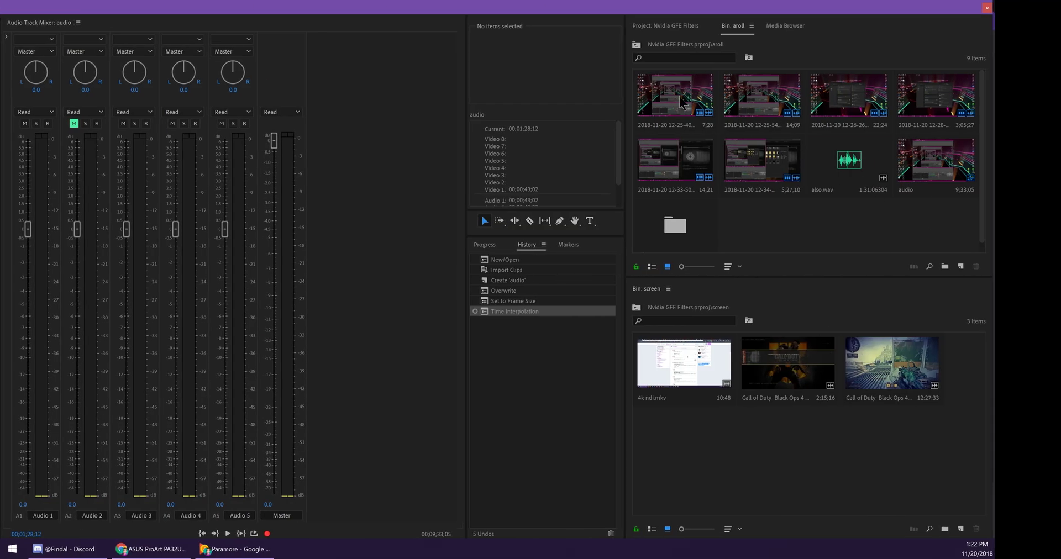
- Select six aroll bin clips and open their Audio Channels settings, leaving the preset on Use File
{"action": "left_click", "coordinate": [683, 103]}
{"action": "left_click", "coordinate": [762, 160], "text": "shift"}
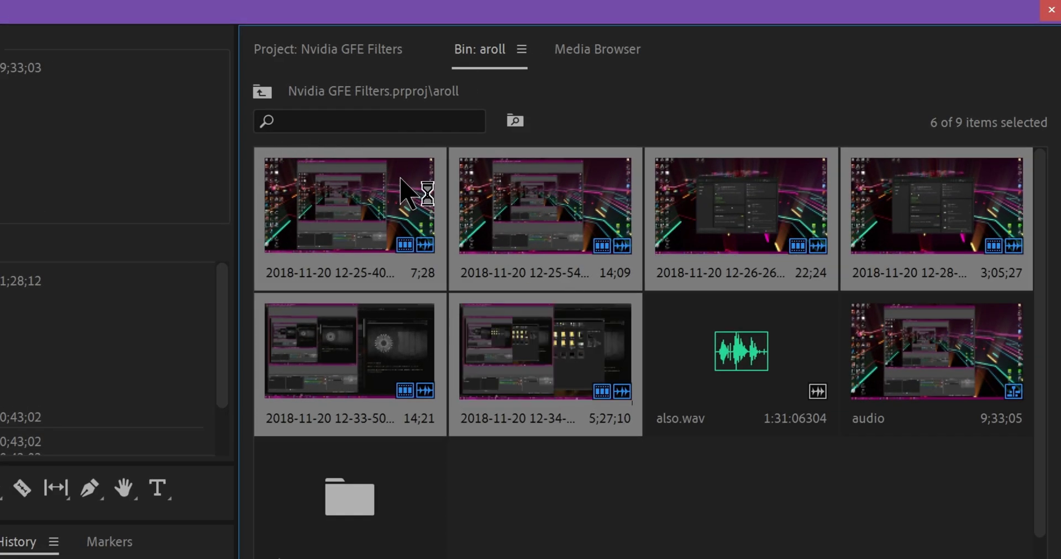
{"action": "right_click", "coordinate": [506, 197]}
{"action": "mouse_move", "coordinate": [592, 373]}
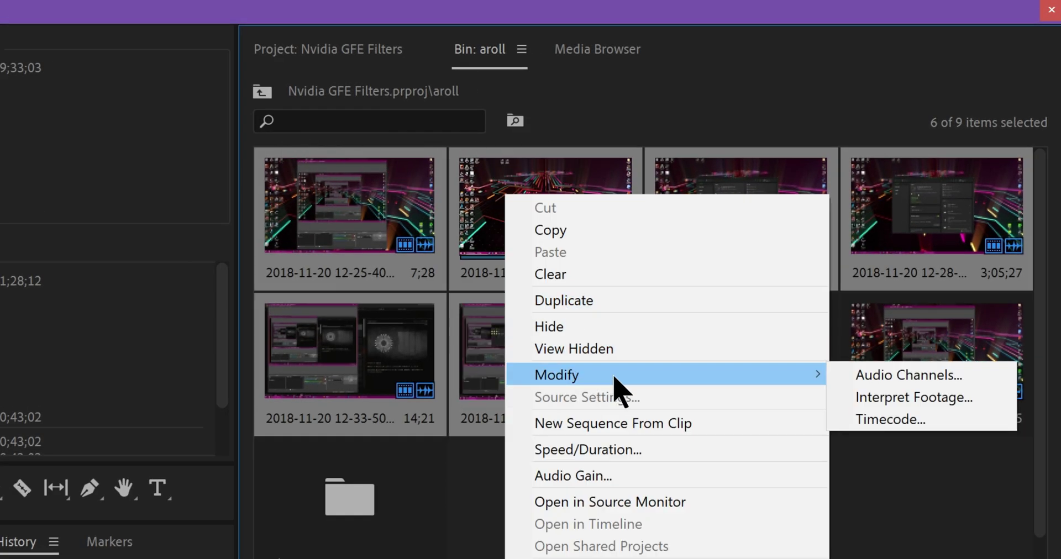
{"action": "left_click", "coordinate": [870, 375]}
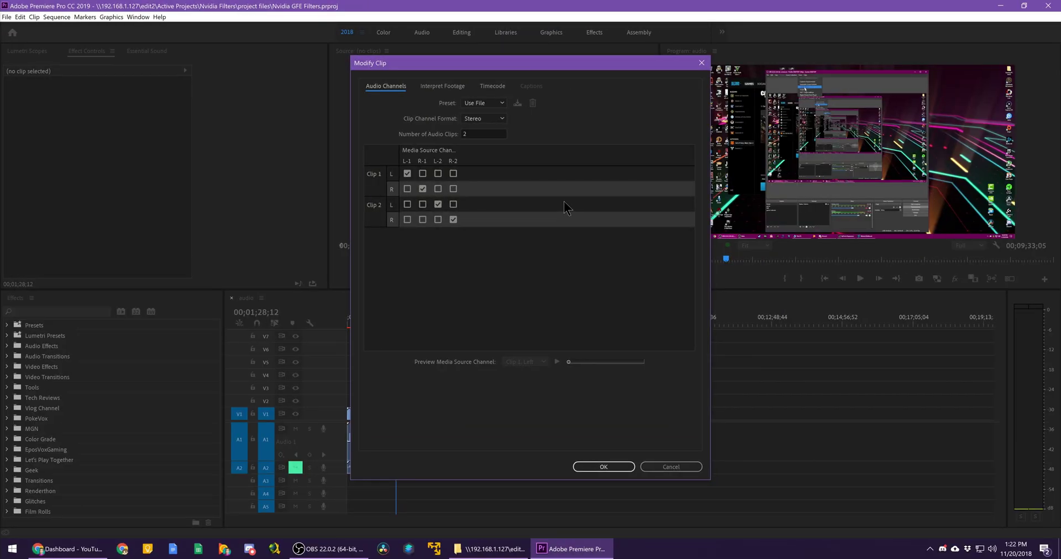
{"action": "left_click", "coordinate": [475, 102]}
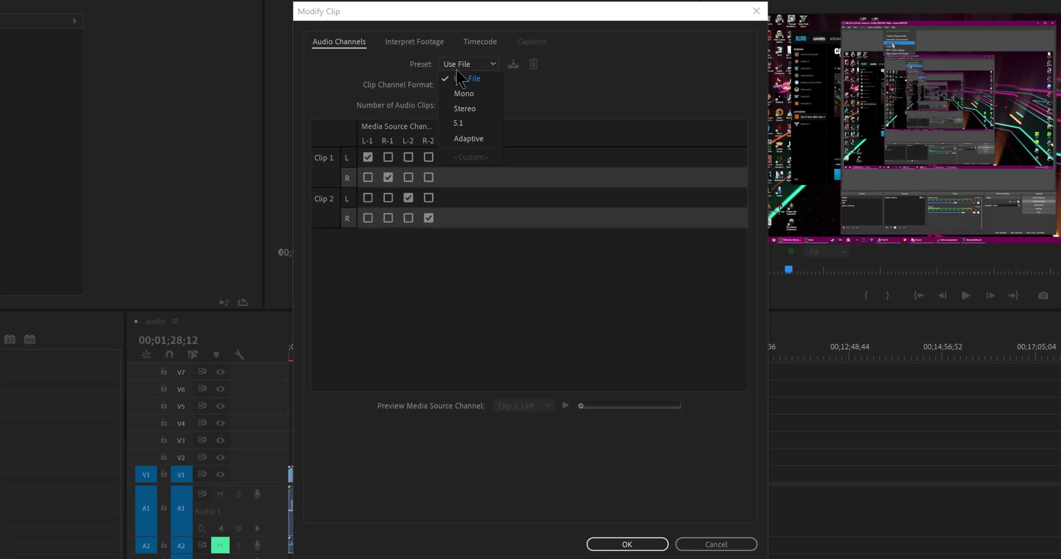
{"action": "left_click", "coordinate": [530, 99]}
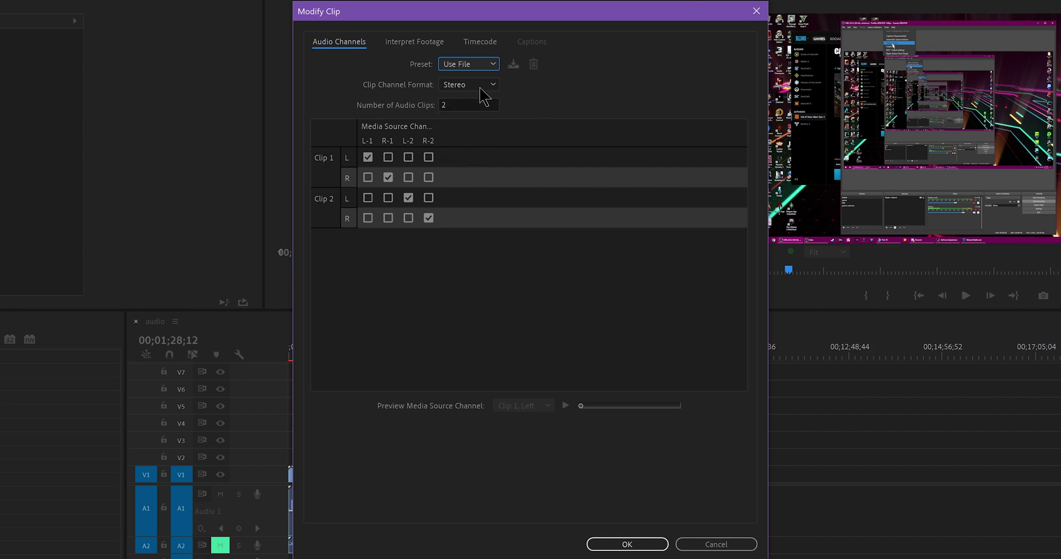
{"action": "left_click", "coordinate": [484, 66]}
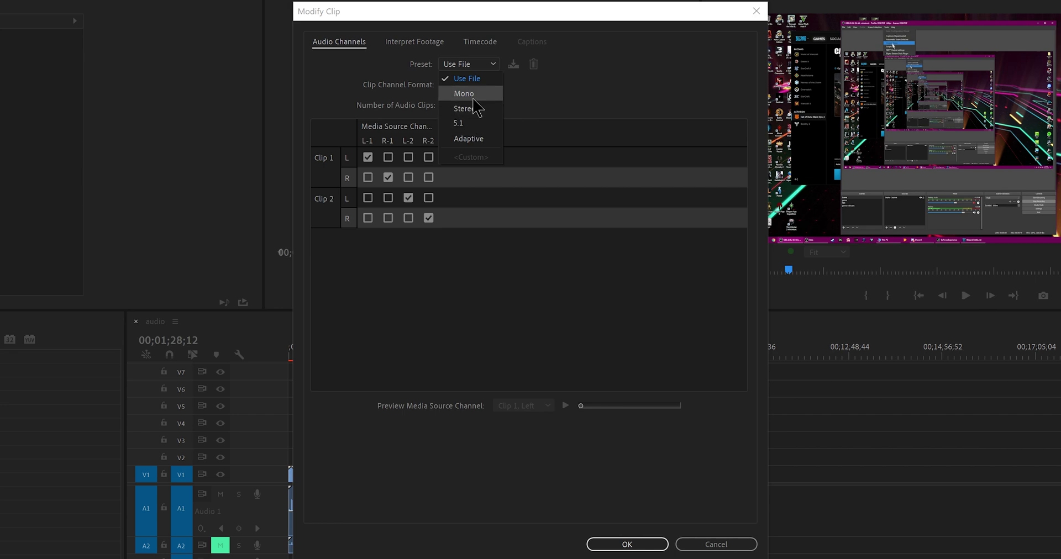
{"action": "left_click", "coordinate": [387, 244]}
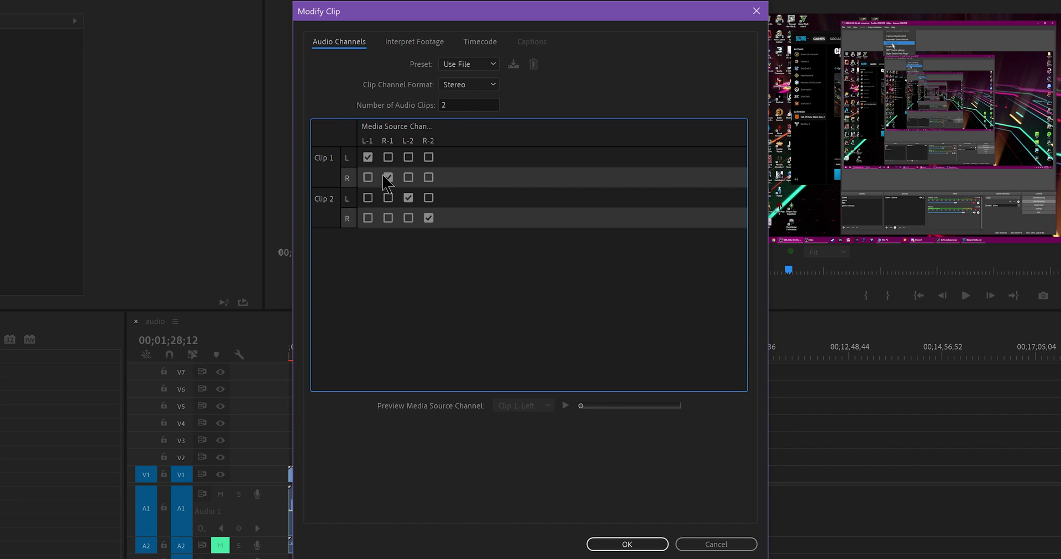
- Set Clip Channel Format to Mono with 1 audio clip from L-1, then confirm with OK and Yes
{"action": "left_click", "coordinate": [474, 87]}
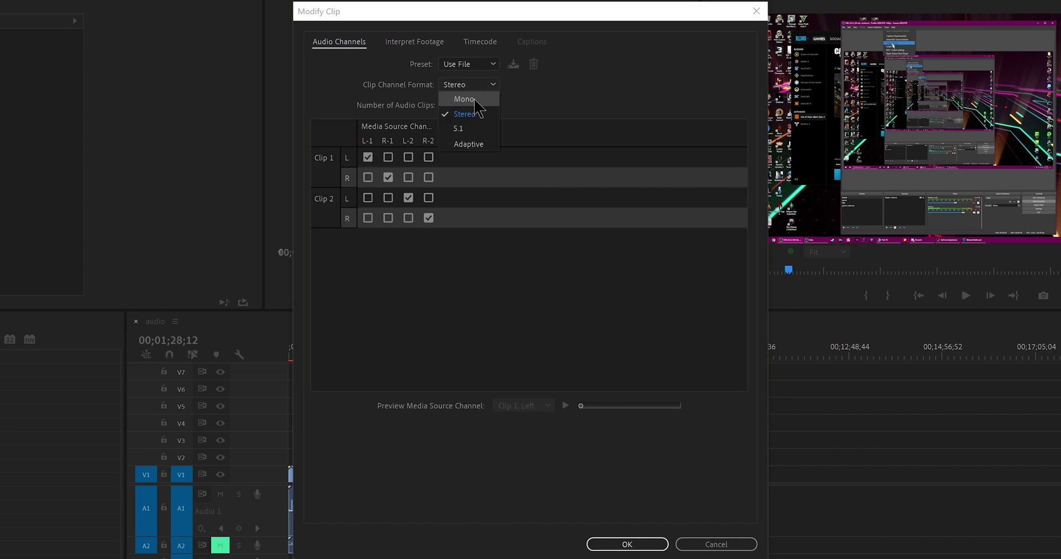
{"action": "left_click", "coordinate": [477, 100]}
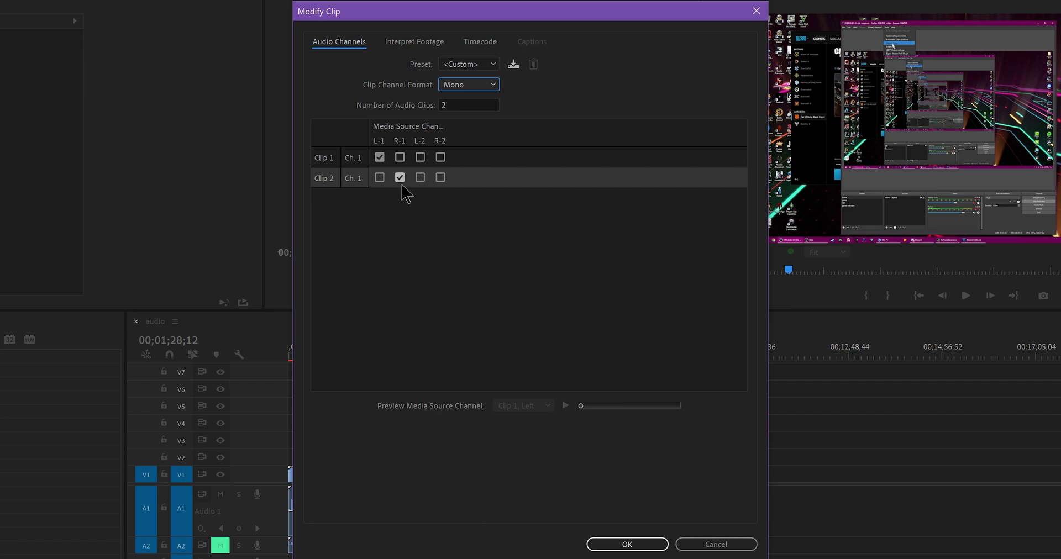
{"action": "left_click", "coordinate": [400, 177]}
{"action": "left_click", "coordinate": [474, 103]}
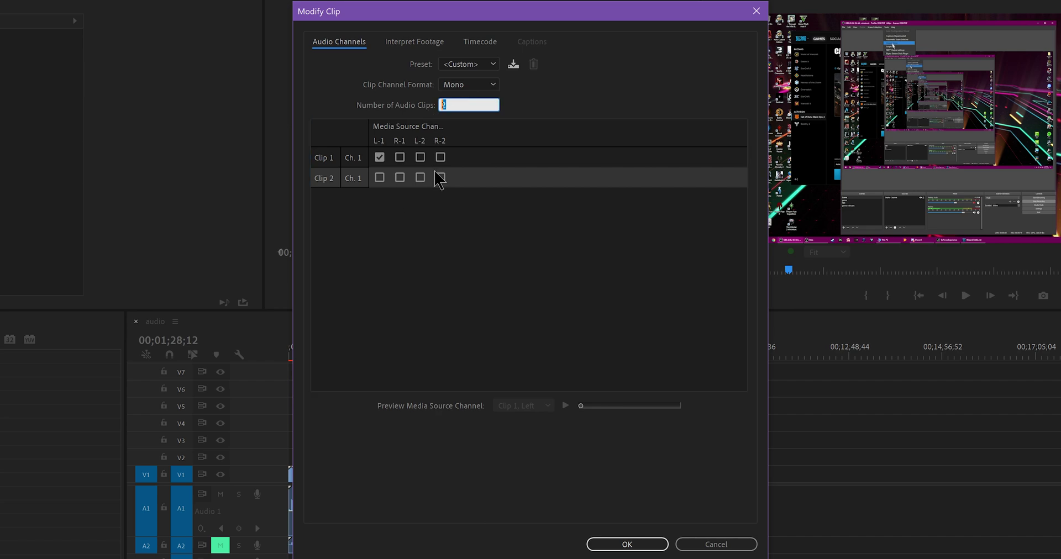
{"action": "type", "text": "1"}
{"action": "left_click", "coordinate": [449, 198]}
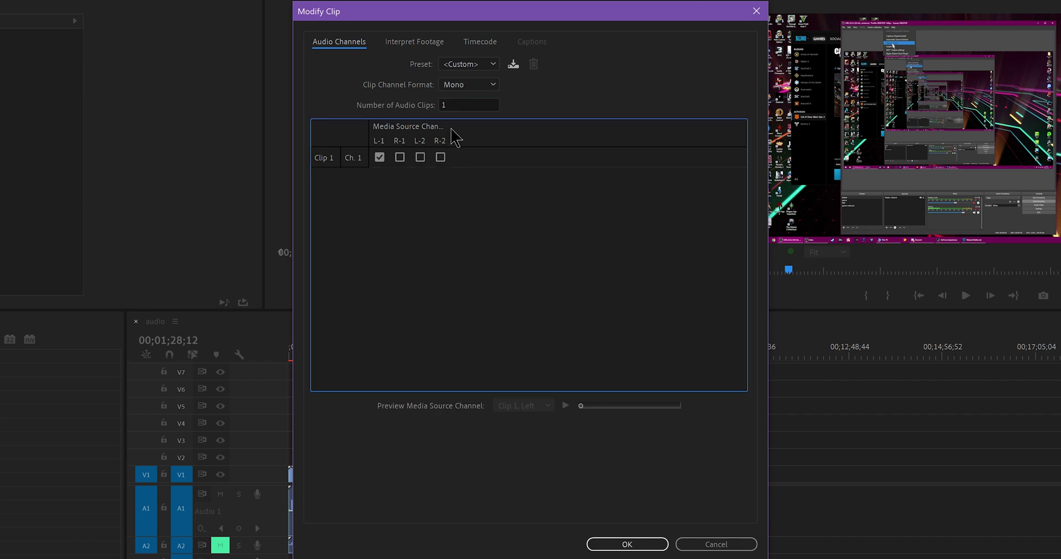
{"action": "left_click", "coordinate": [464, 69]}
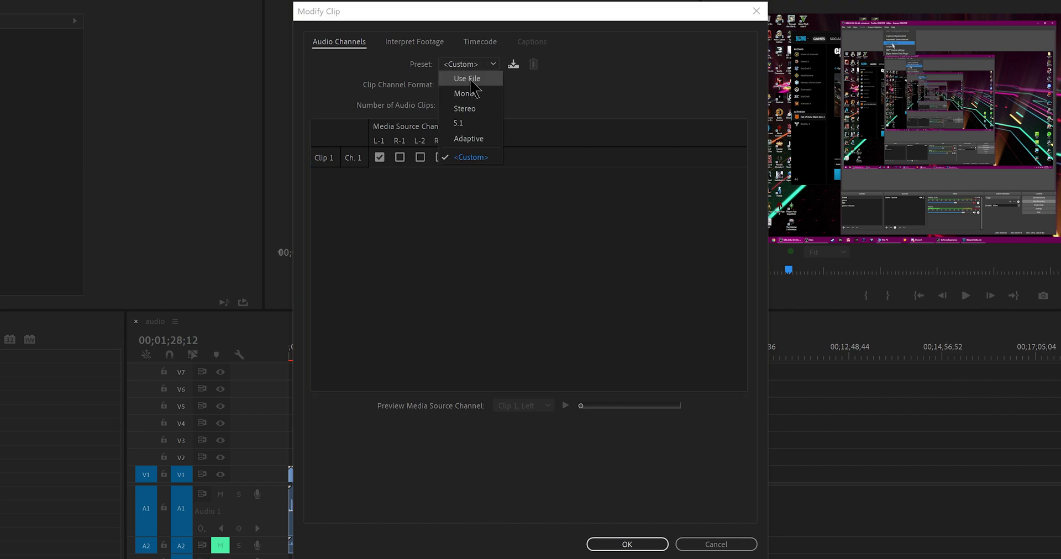
{"action": "left_click", "coordinate": [535, 102]}
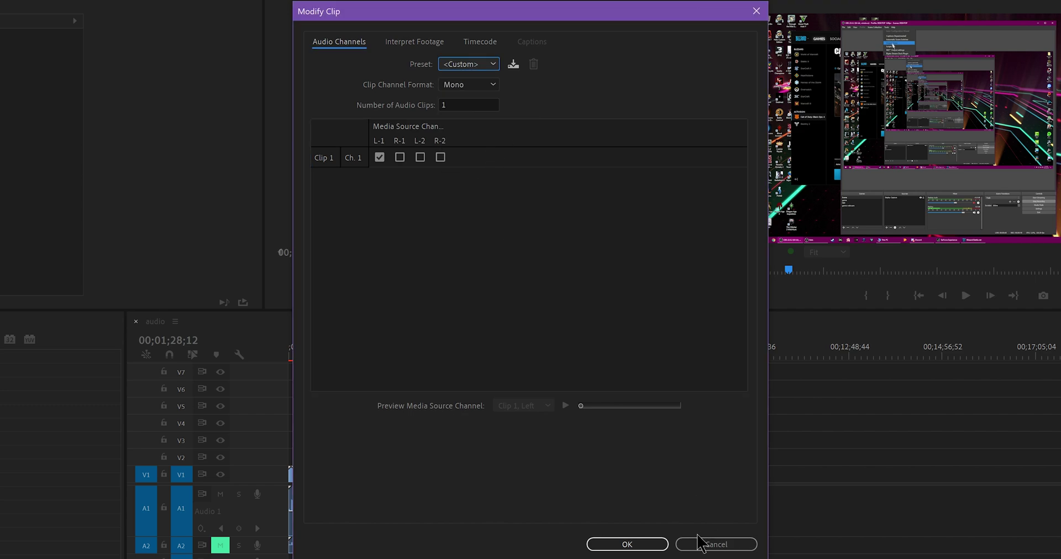
{"action": "left_click", "coordinate": [619, 544]}
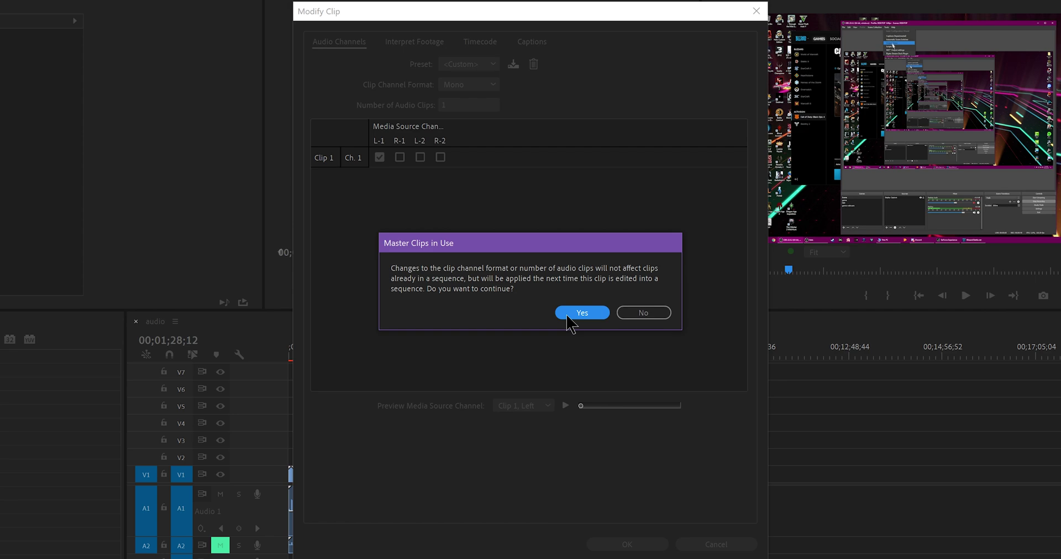
{"action": "left_click", "coordinate": [570, 313]}
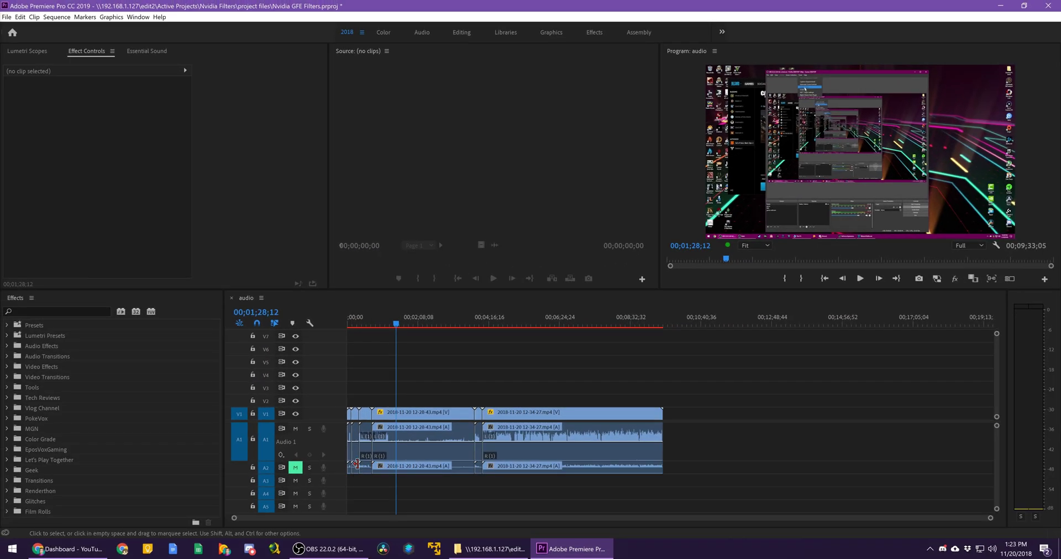
- Delete all the sequence clips and place the clip back onto V1 and A1
{"action": "left_click", "coordinate": [542, 428]}
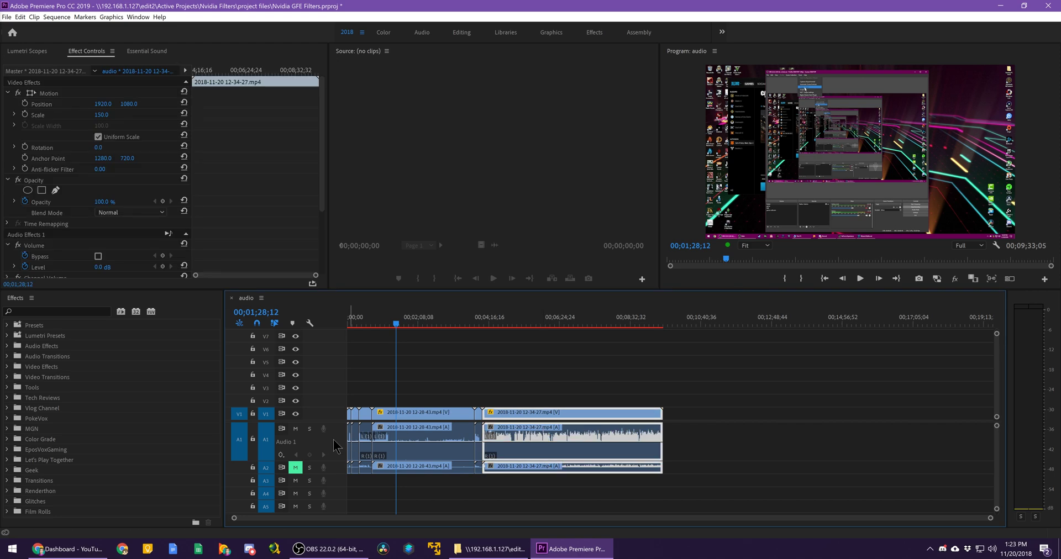
{"action": "left_click_drag", "start_coordinate": [692, 388], "coordinate": [349, 467]}
{"action": "key", "text": "Delete"}
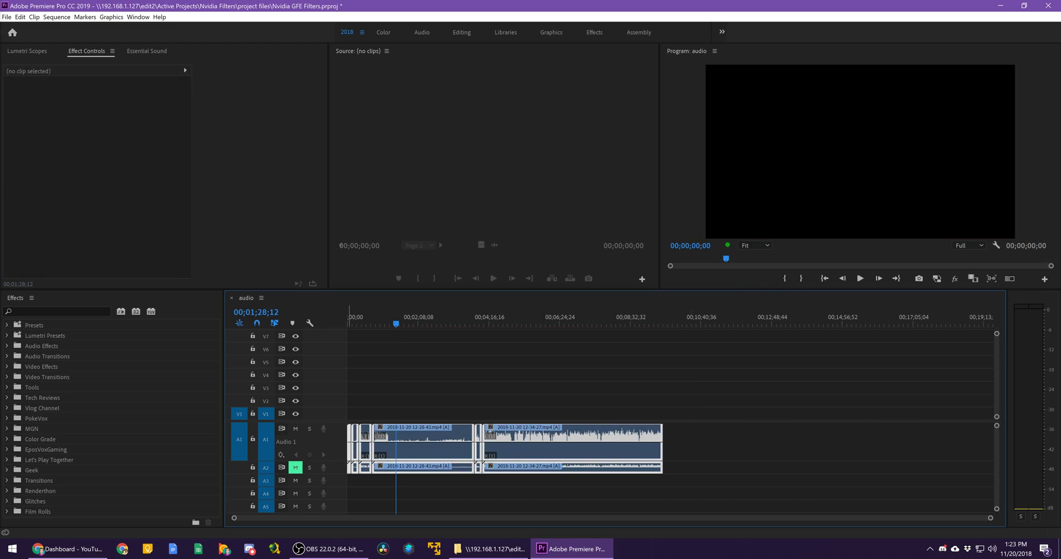
{"action": "left_click_drag", "start_coordinate": [335, 382], "coordinate": [325, 421]}
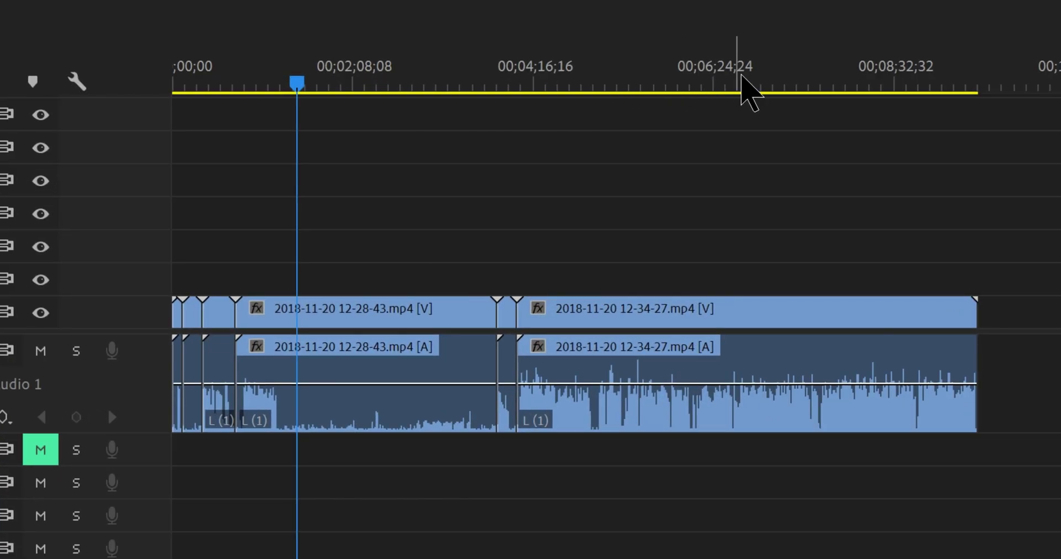
- Move the playhead to about 00;06;24;24, then select and deselect the V1/A1 clips
{"action": "left_click", "coordinate": [572, 316]}
{"action": "left_click_drag", "start_coordinate": [898, 221], "coordinate": [166, 315]}
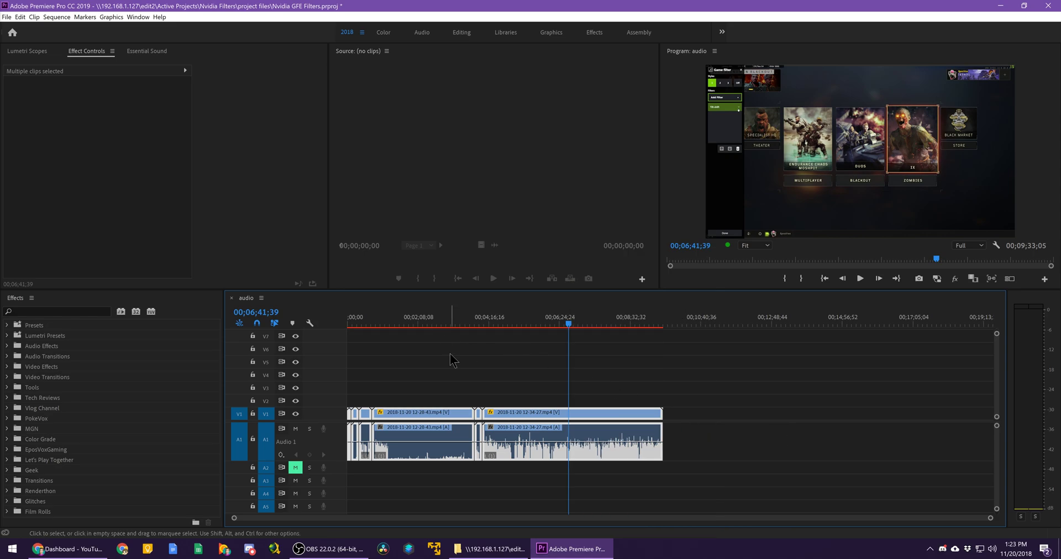
{"action": "left_click", "coordinate": [422, 177]}
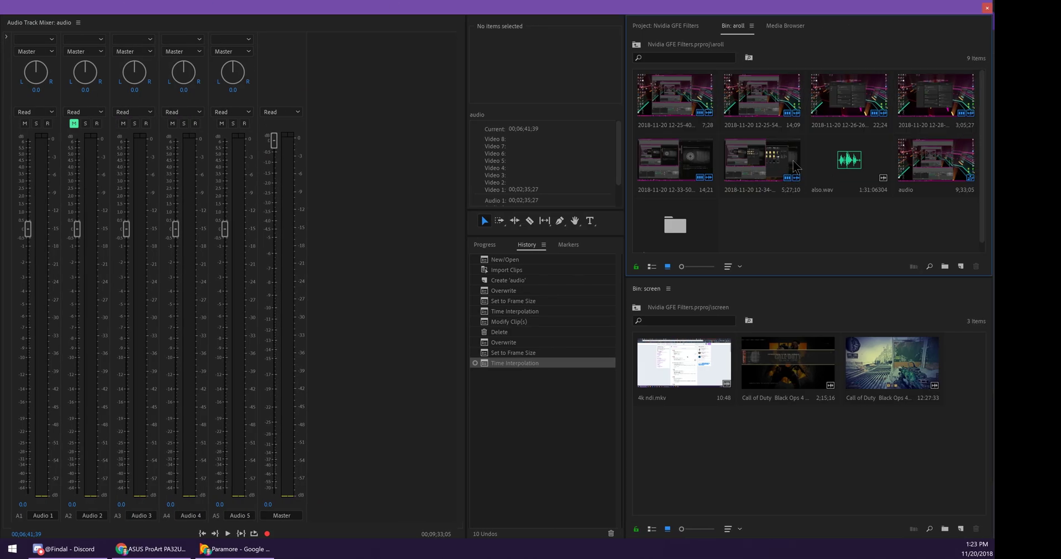
- Open Audio Channels for the 12-34-27 master clip and apply the Use File preset
{"action": "right_click", "coordinate": [769, 172]}
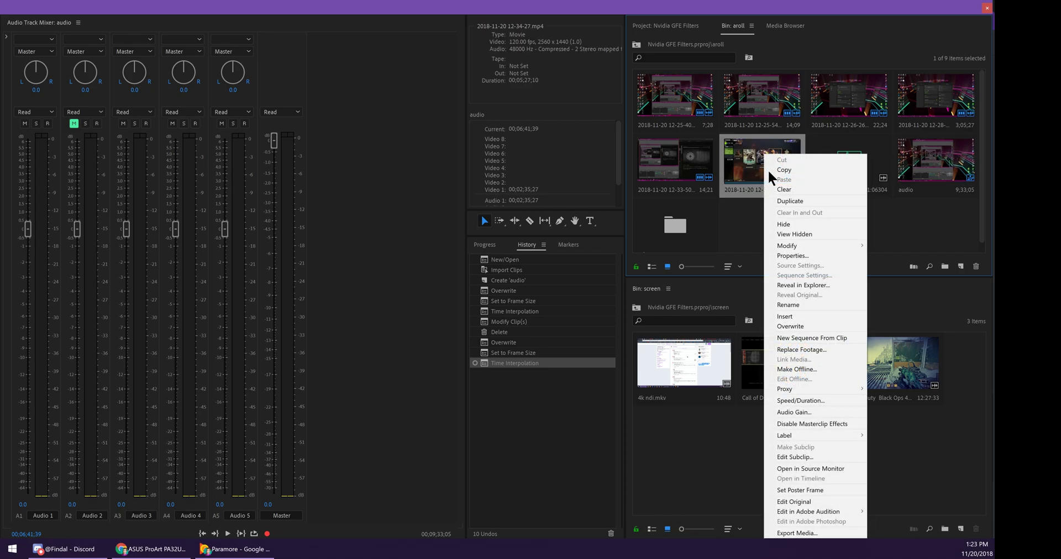
{"action": "mouse_move", "coordinate": [838, 244]}
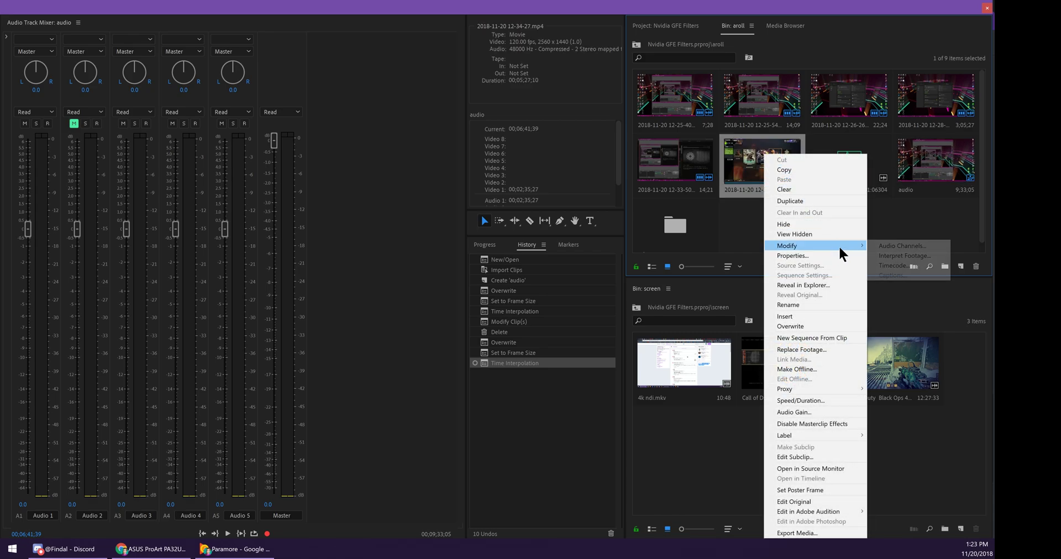
{"action": "left_click", "coordinate": [886, 246]}
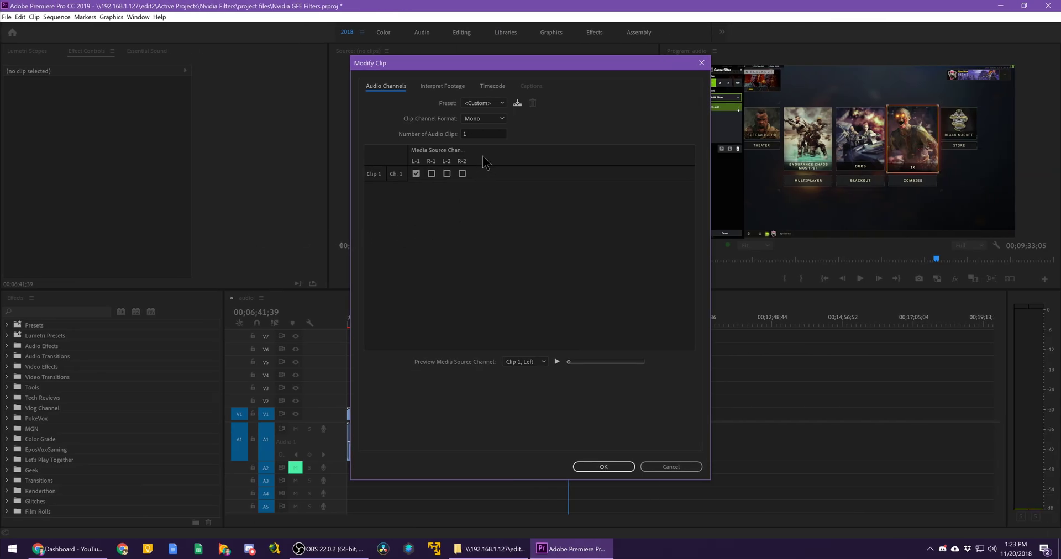
{"action": "left_click", "coordinate": [484, 103]}
{"action": "left_click", "coordinate": [482, 113]}
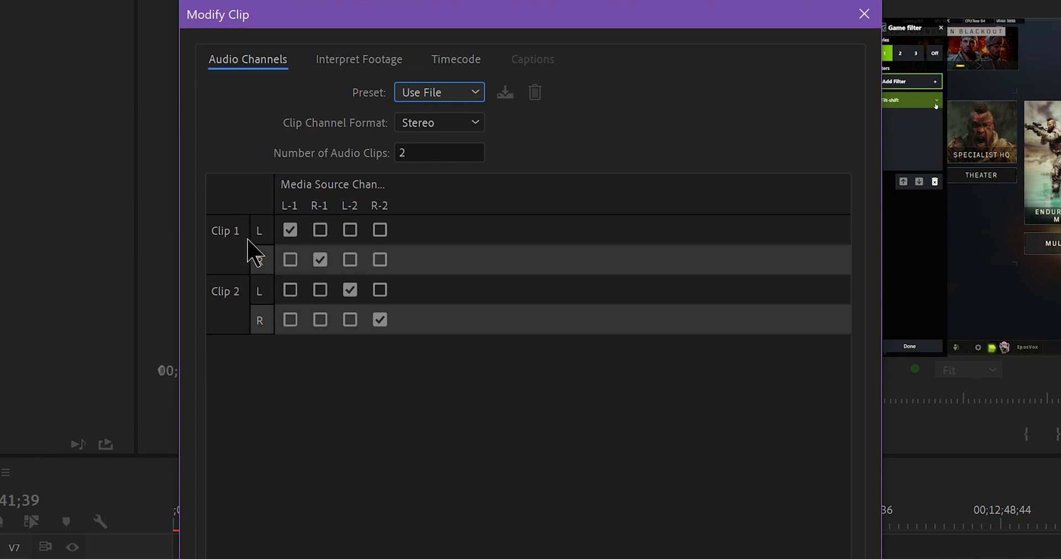
- Route Clip 1 to source channels L-2/R-2 and Clip 2 to L-1/R-1
{"action": "left_click", "coordinate": [320, 259]}
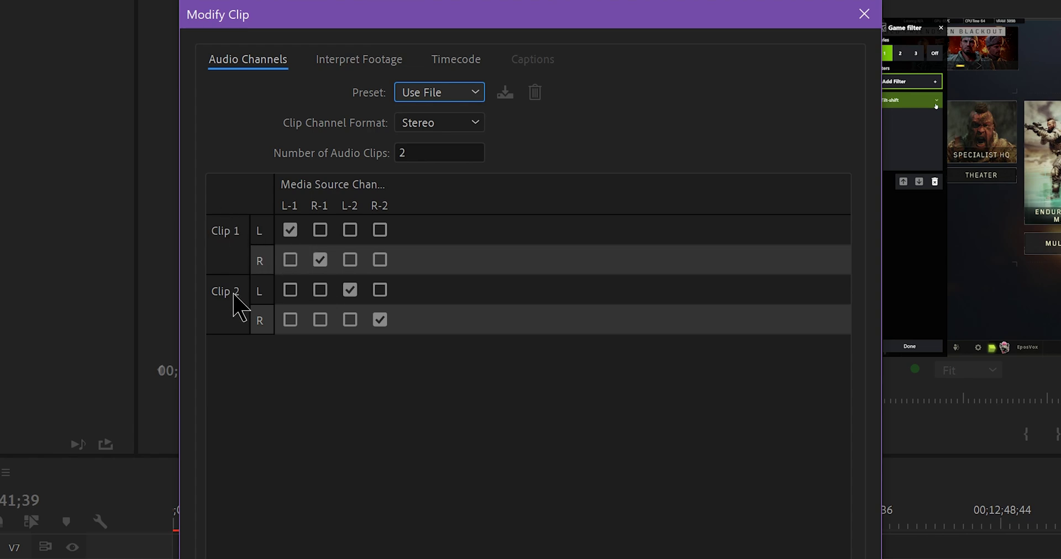
{"action": "left_click", "coordinate": [226, 231]}
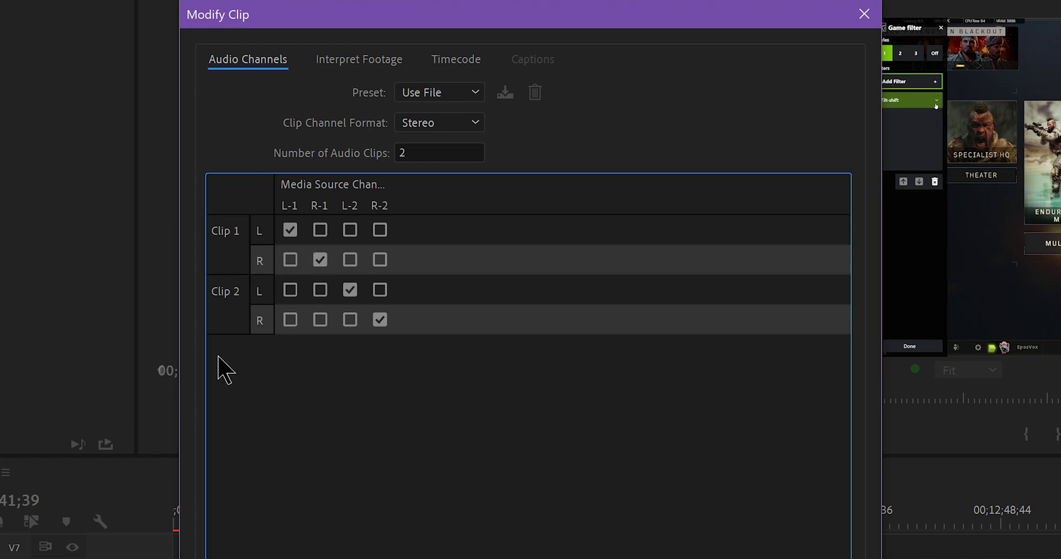
{"action": "left_click", "coordinate": [379, 320]}
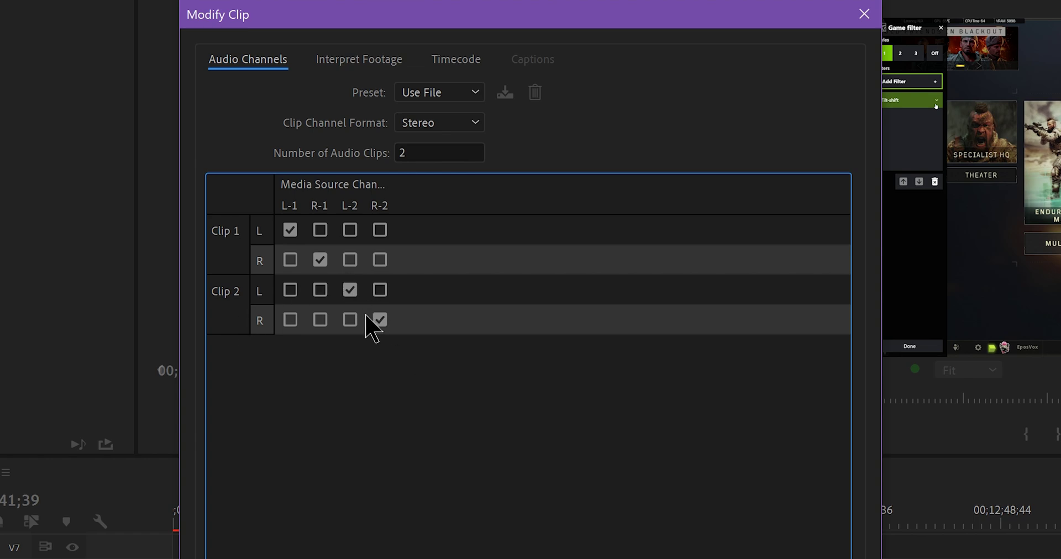
{"action": "left_click", "coordinate": [350, 229]}
{"action": "left_click", "coordinate": [379, 259]}
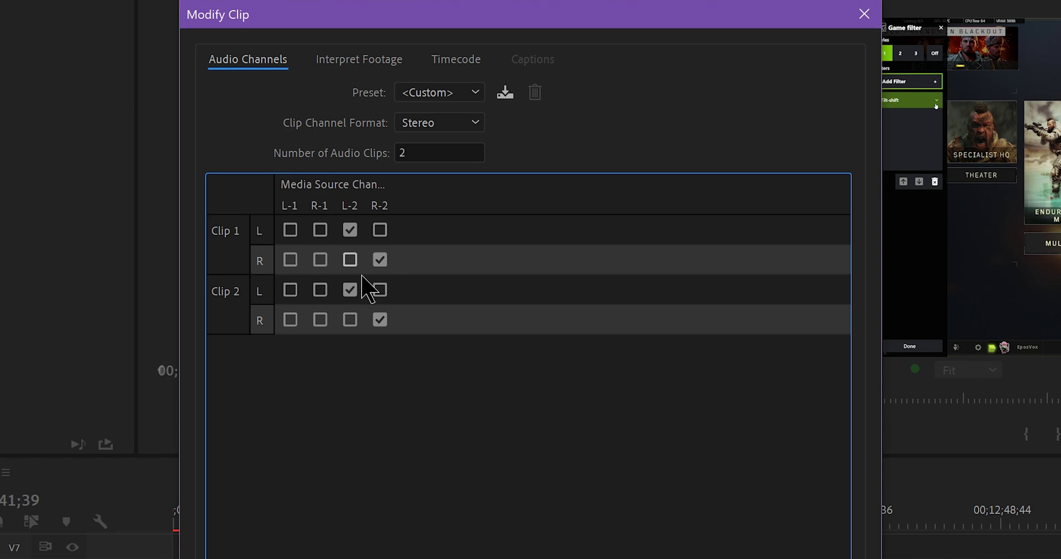
{"action": "left_click", "coordinate": [290, 289]}
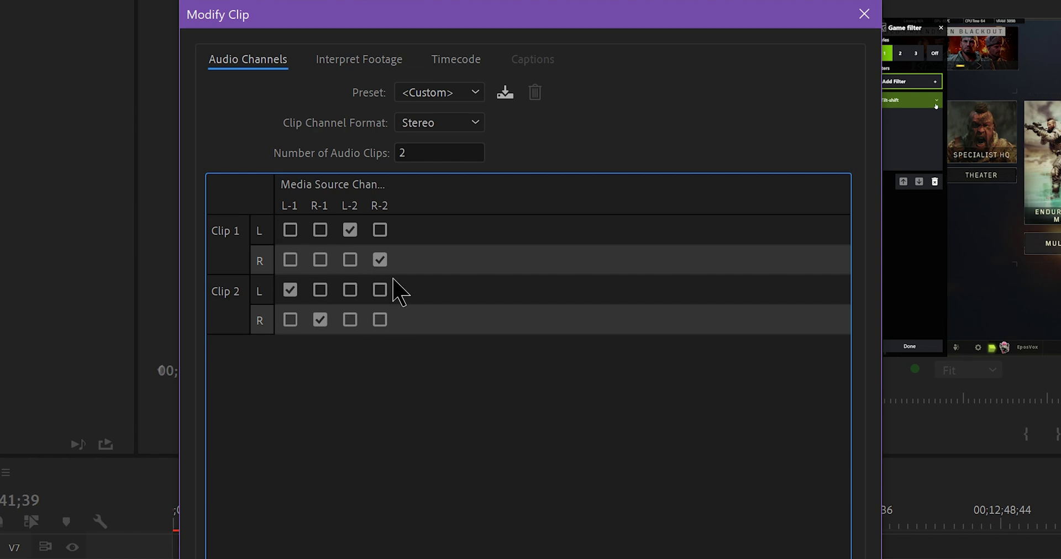
{"action": "left_click", "coordinate": [447, 93]}
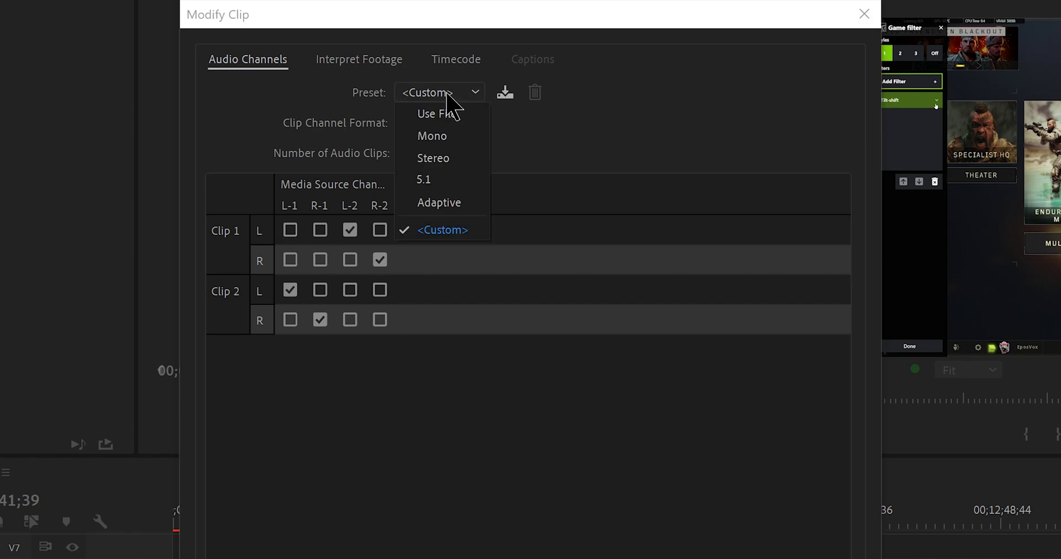
- Try the Mono and Stereo presets, then return to Use File with L-1/R-1 and L-2/R-2
{"action": "left_click", "coordinate": [458, 114]}
{"action": "left_click", "coordinate": [464, 98]}
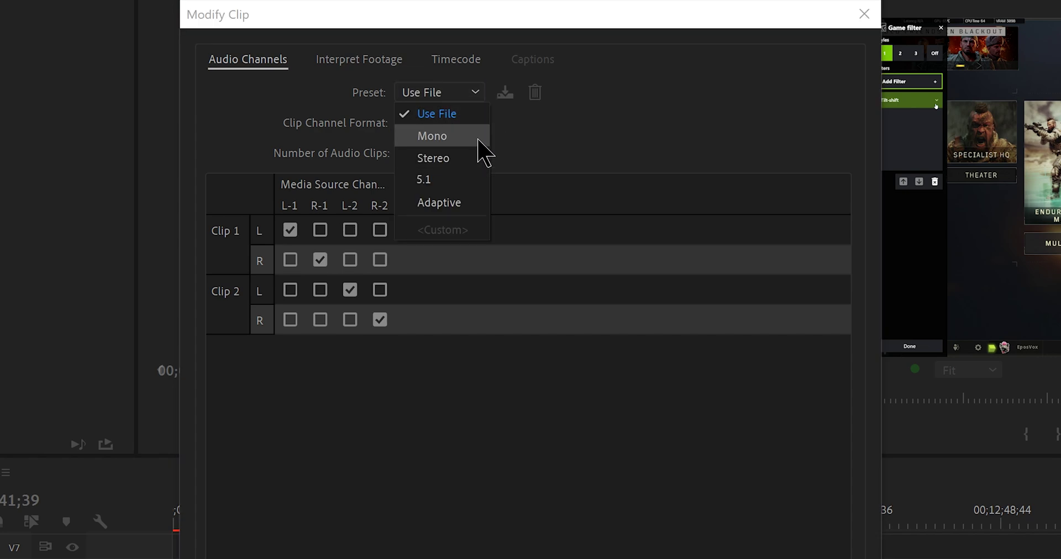
{"action": "left_click", "coordinate": [478, 139]}
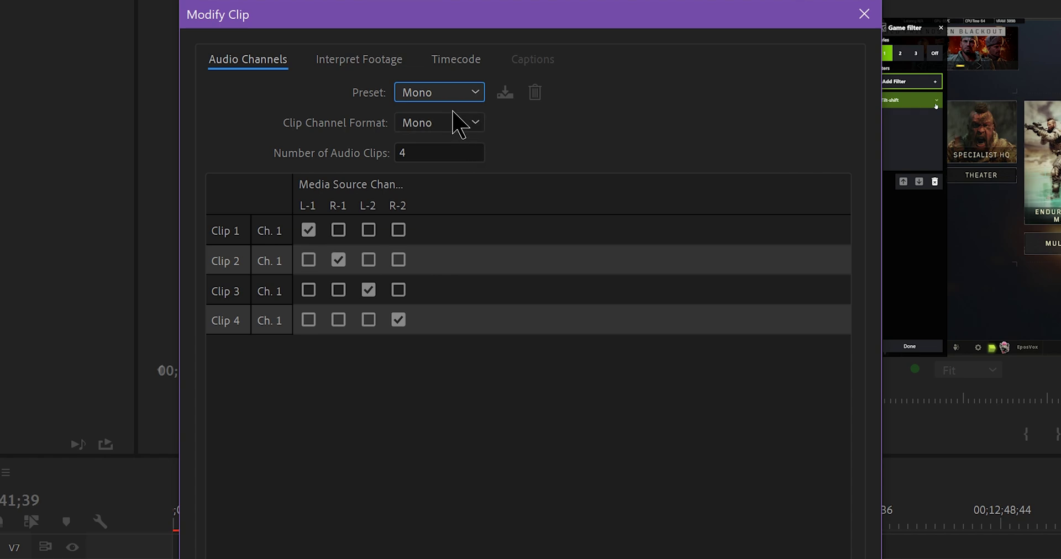
{"action": "left_click", "coordinate": [459, 92]}
{"action": "left_click", "coordinate": [458, 158]}
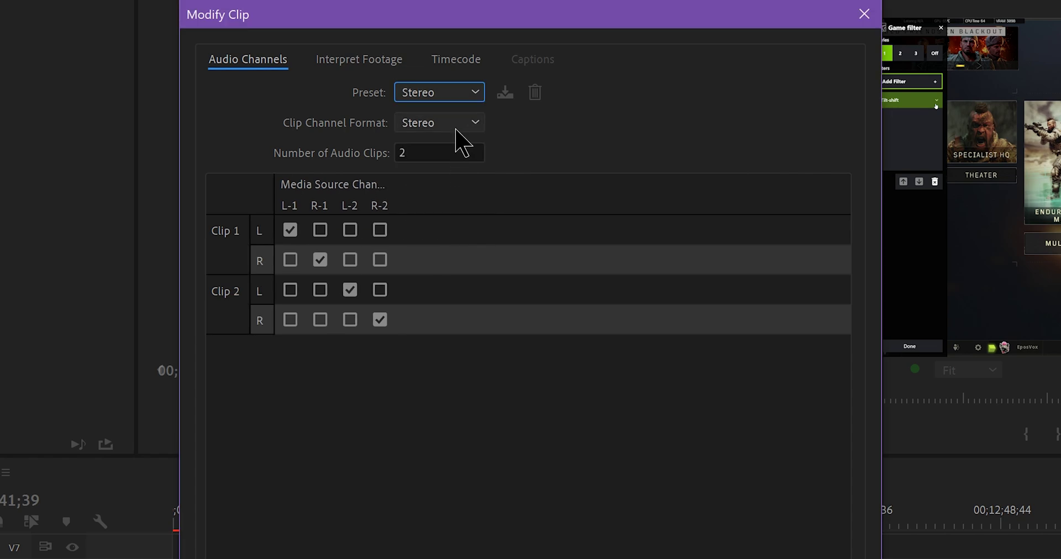
{"action": "left_click", "coordinate": [462, 94]}
{"action": "left_click", "coordinate": [459, 138]}
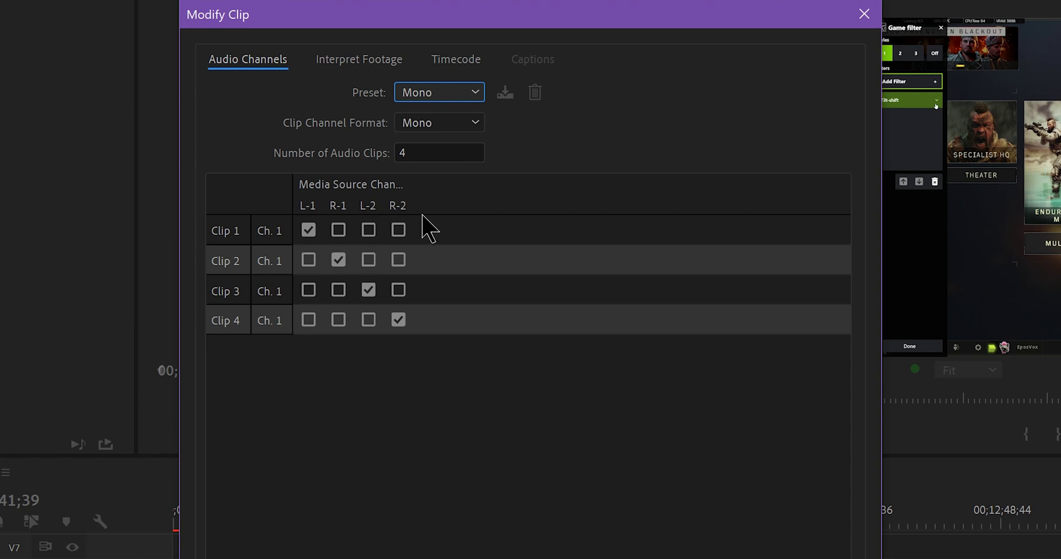
{"action": "left_click", "coordinate": [461, 95]}
{"action": "left_click", "coordinate": [453, 112]}
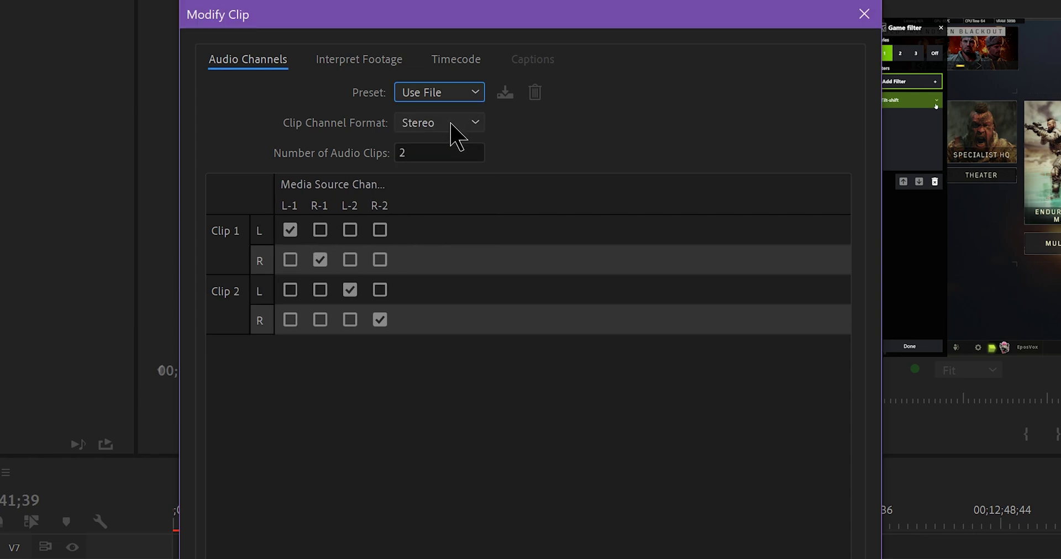
{"action": "left_click", "coordinate": [450, 128]}
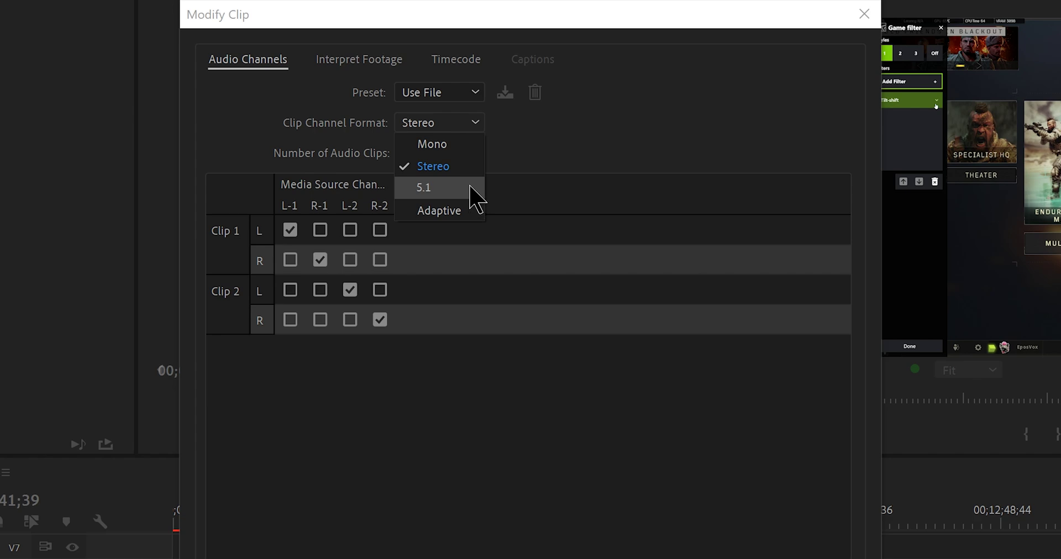
- Feed L-1 to both sides of Clip 1, accept for the master clip, and append the recording
{"action": "left_click", "coordinate": [634, 177]}
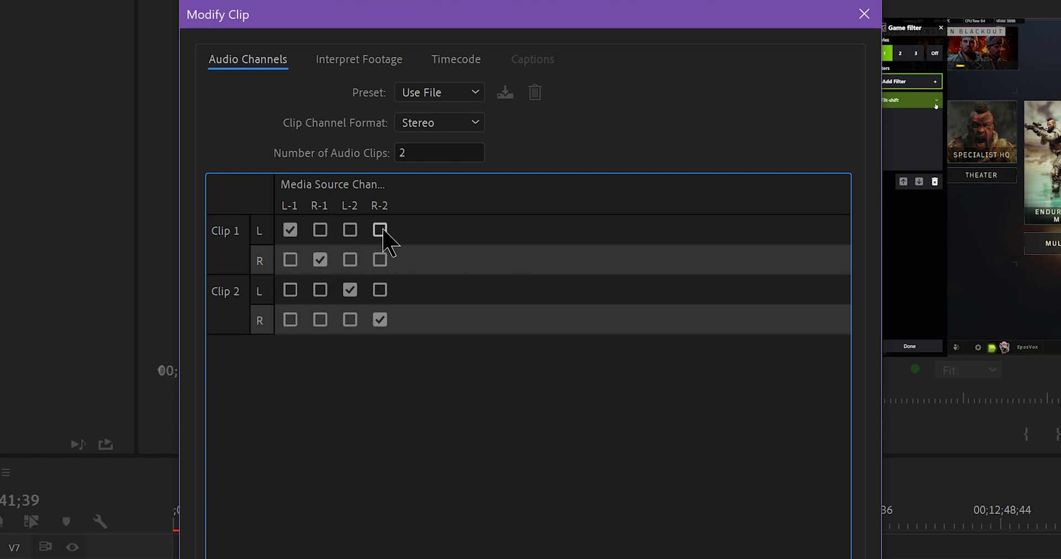
{"action": "left_click", "coordinate": [290, 259]}
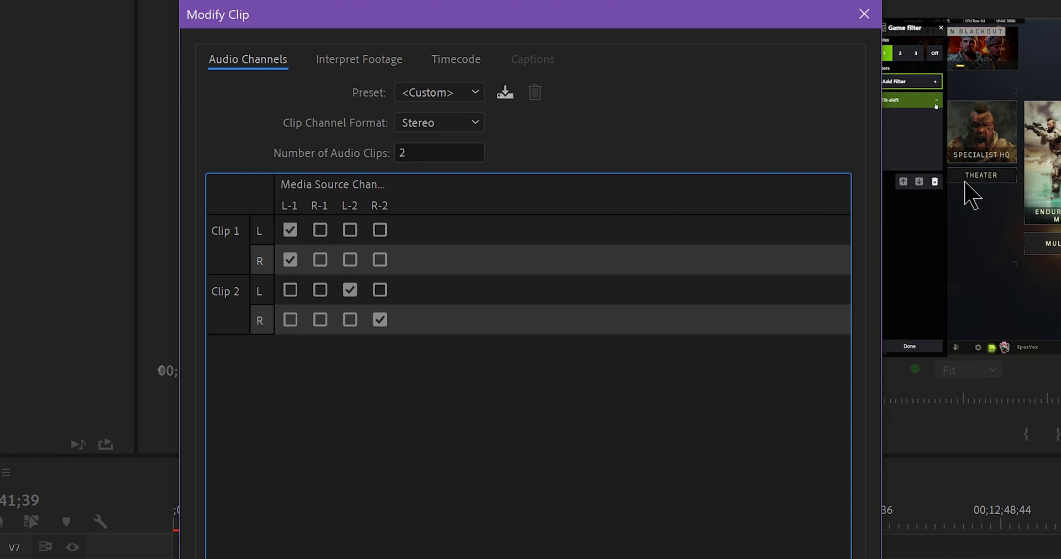
{"action": "key", "text": "Return"}
{"action": "left_click", "coordinate": [586, 465]}
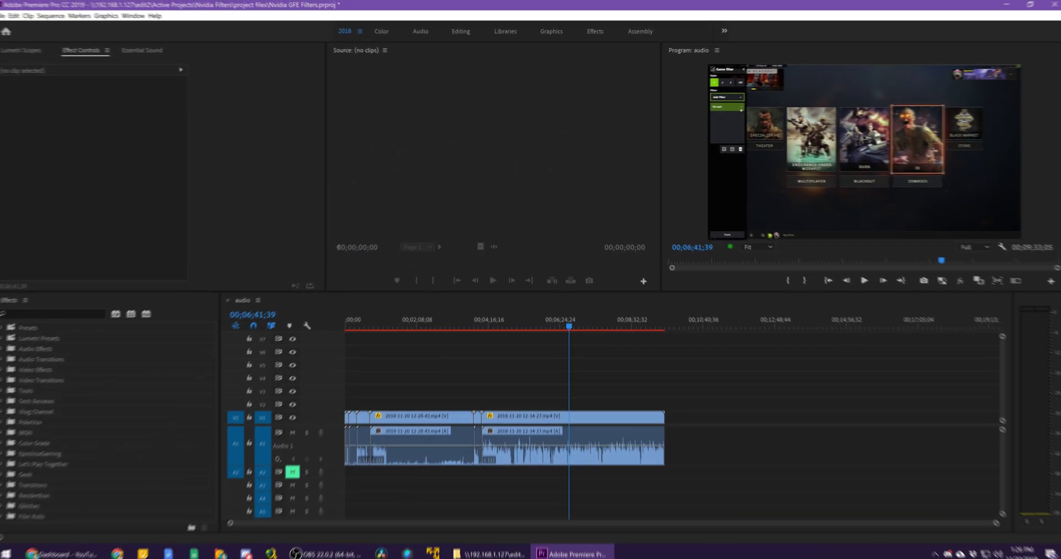
{"action": "left_click_drag", "start_coordinate": [695, 379], "coordinate": [697, 415]}
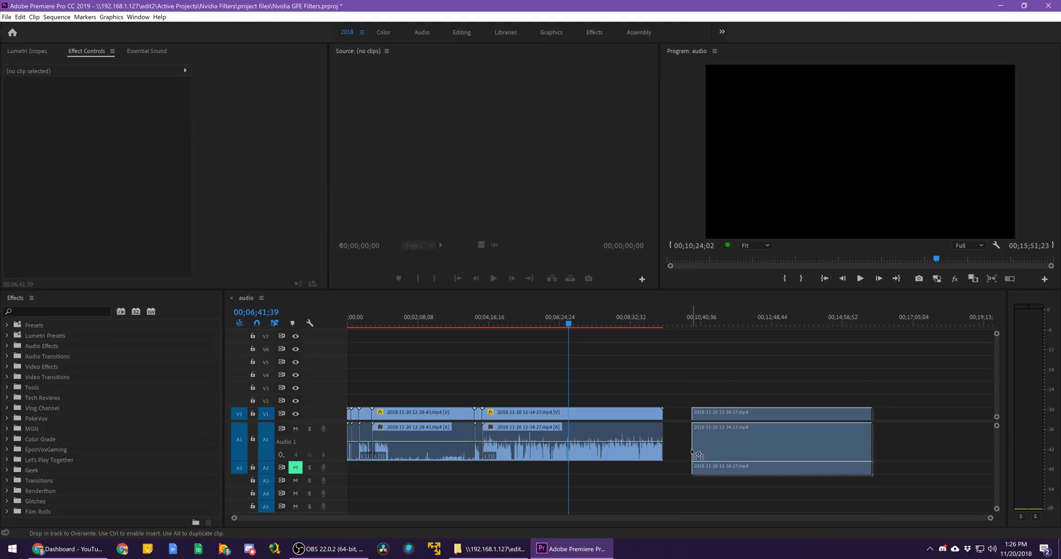
- Save the project, expand track A2, and route source R-1 to the new clip's Clip 1 left channel
{"action": "left_click", "coordinate": [740, 319]}
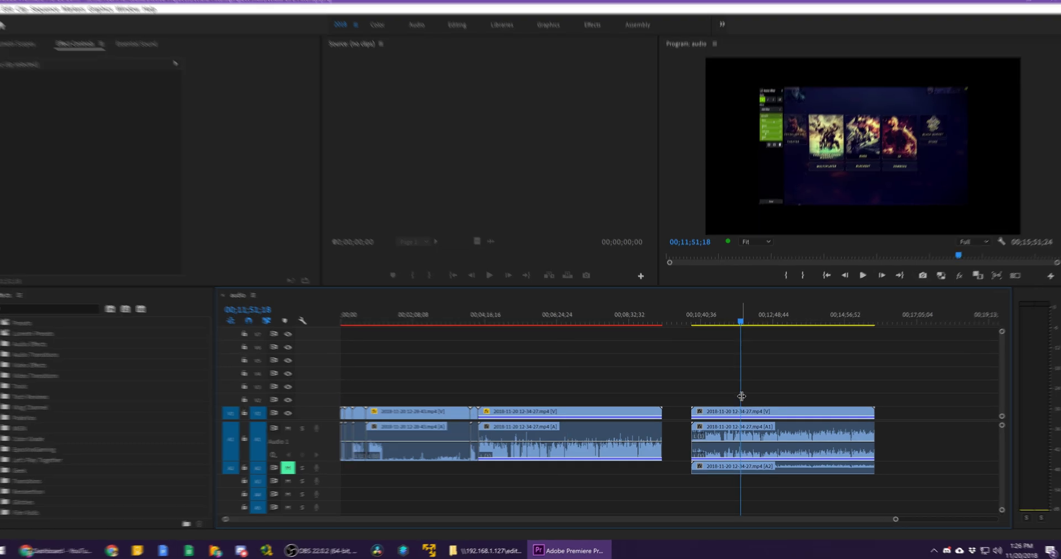
{"action": "key", "text": "equal"}
{"action": "key", "text": "equal"}
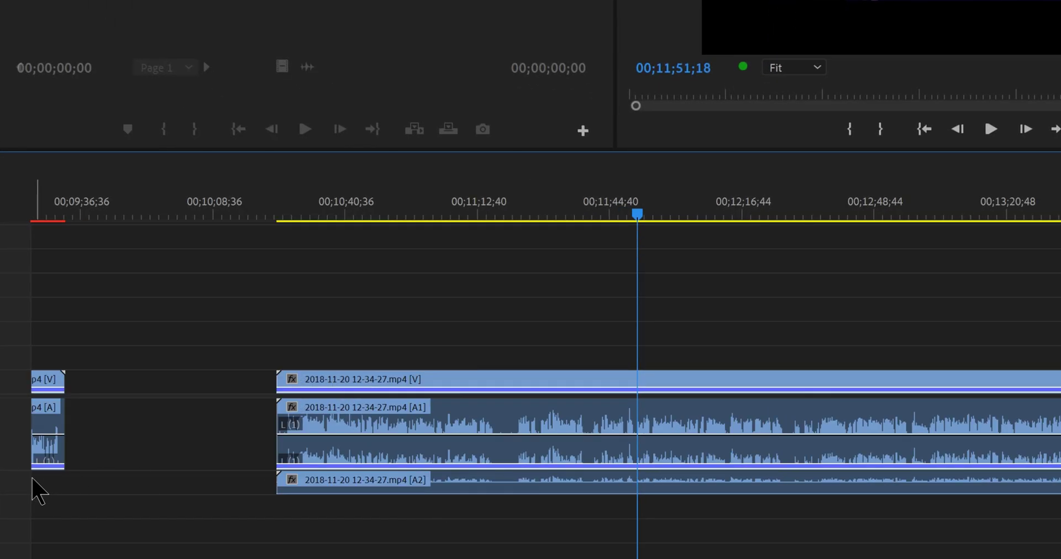
{"action": "key", "text": "ctrl+s"}
{"action": "double_click", "coordinate": [11, 479]}
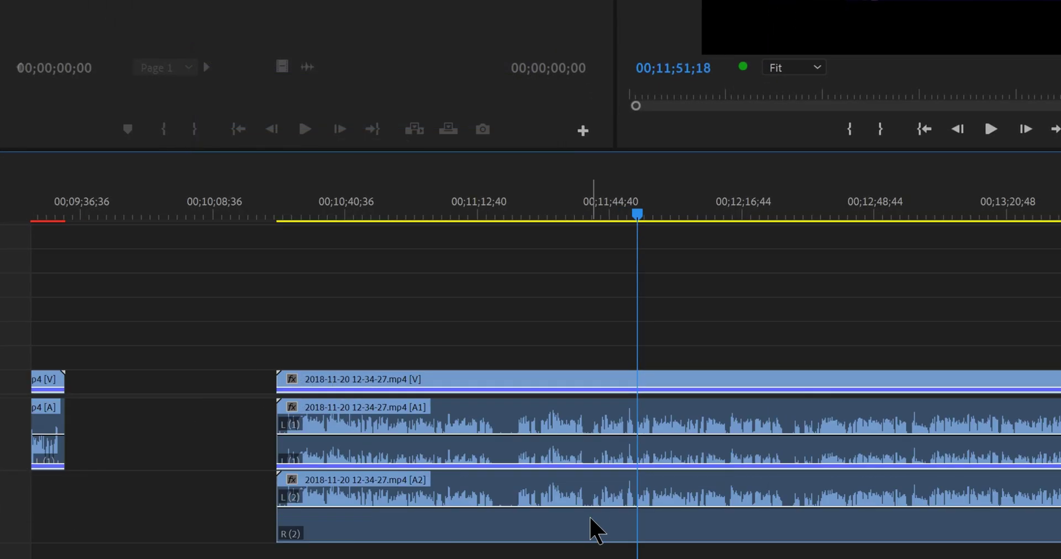
{"action": "key", "text": "minus"}
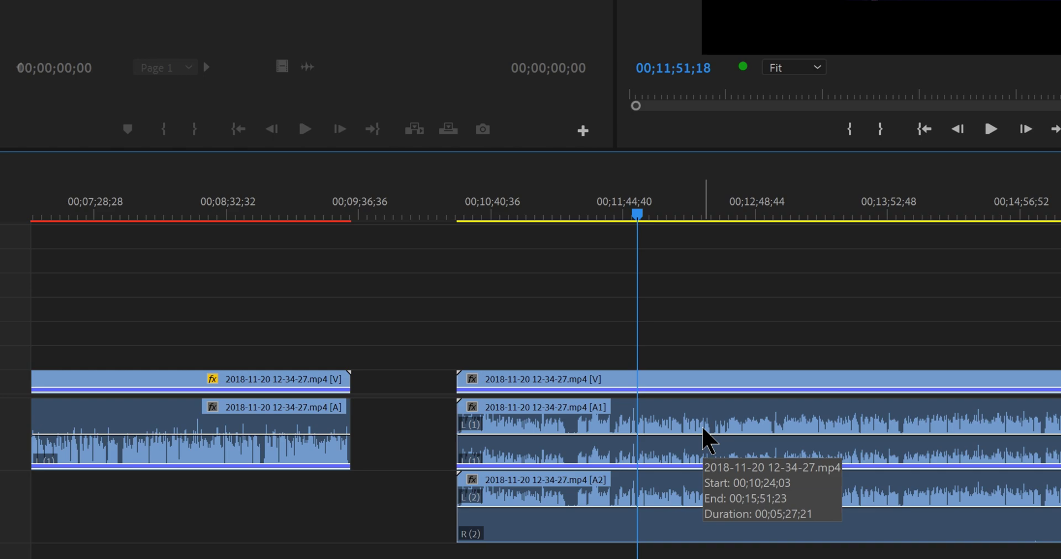
{"action": "key", "text": "shift+g"}
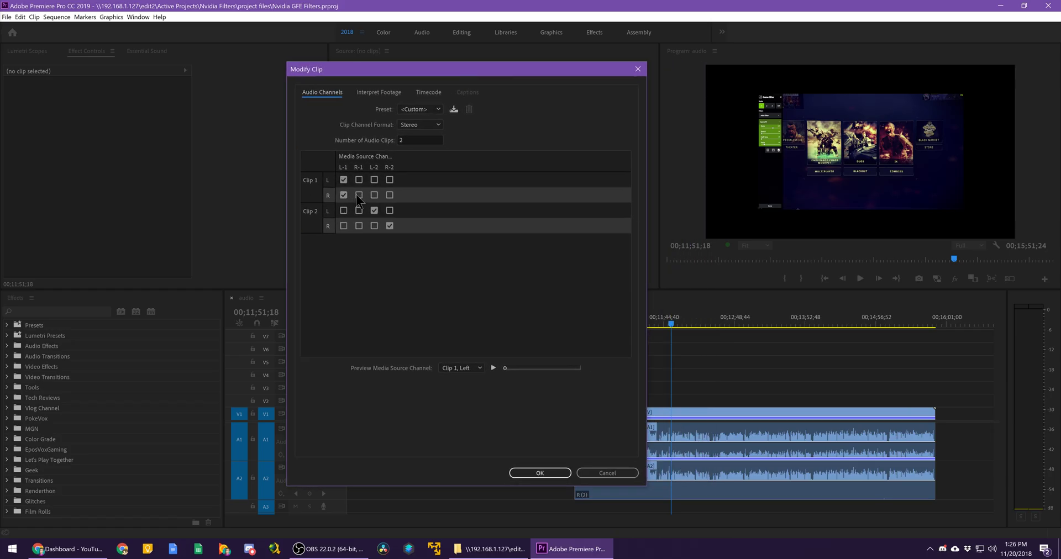
{"action": "left_click", "coordinate": [360, 180]}
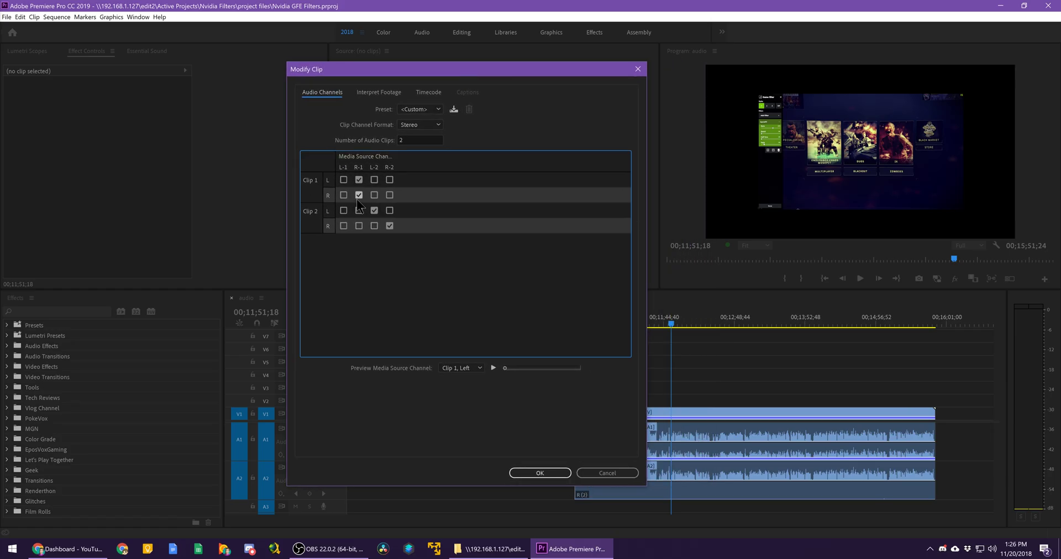
- Apply the R-1 mapping with OK, then reopen the clip's Audio Channels dialog
{"action": "left_click", "coordinate": [550, 473]}
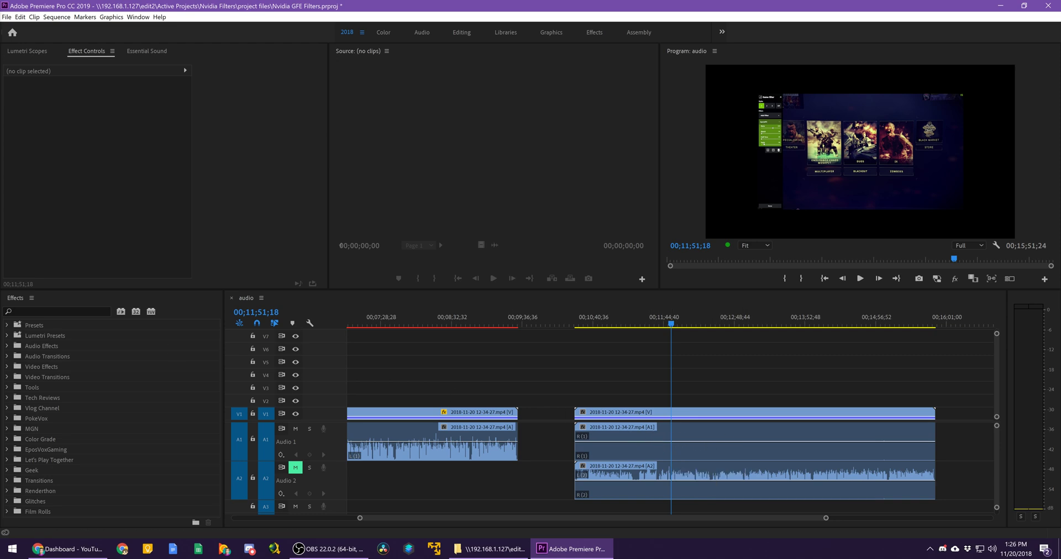
{"action": "key", "text": "shift+g"}
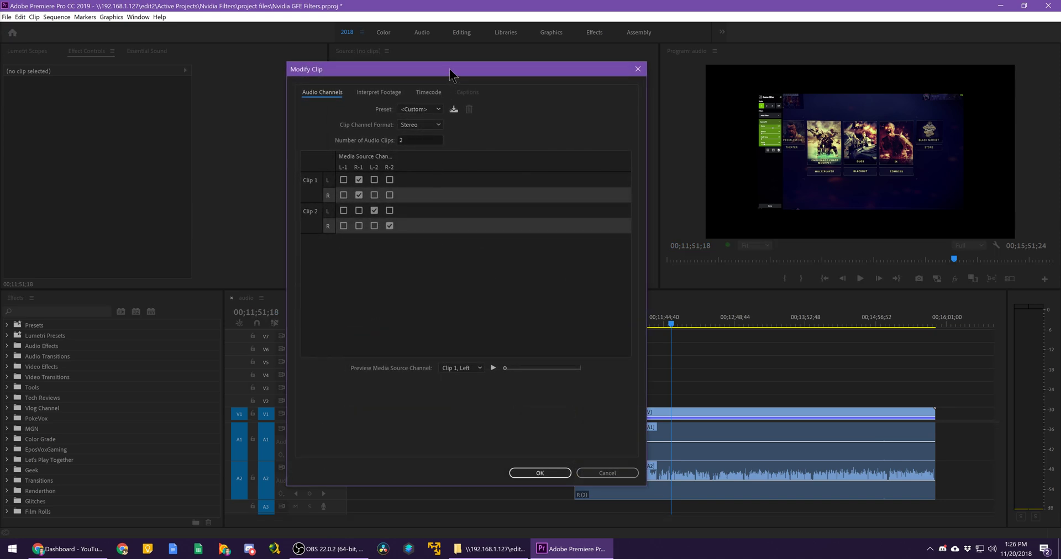
{"action": "left_click_drag", "start_coordinate": [450, 70], "coordinate": [473, 69]}
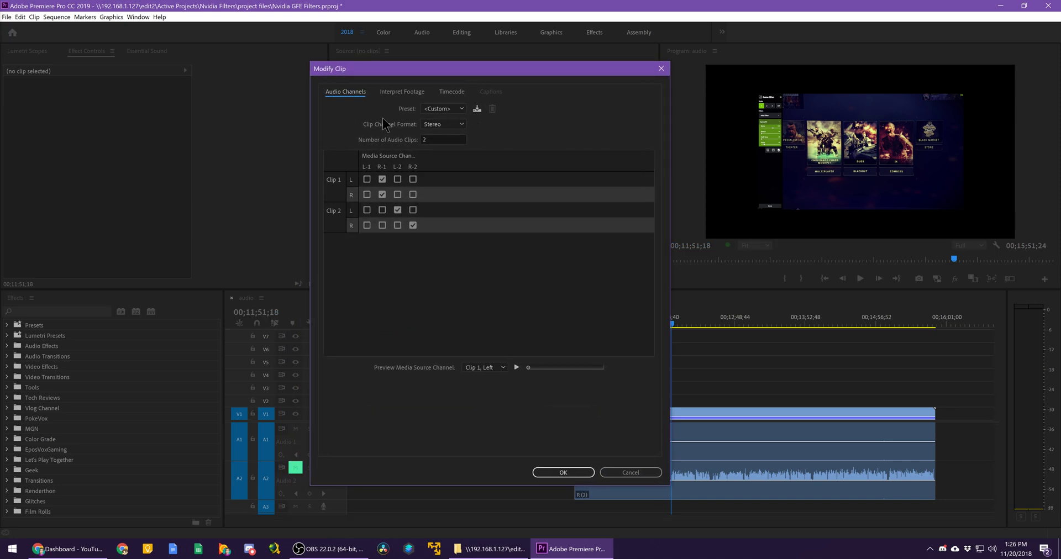
- Make the clip a single Mono audio clip (1 clip) sourced from channel L-1, then click OK
{"action": "left_click", "coordinate": [462, 109]}
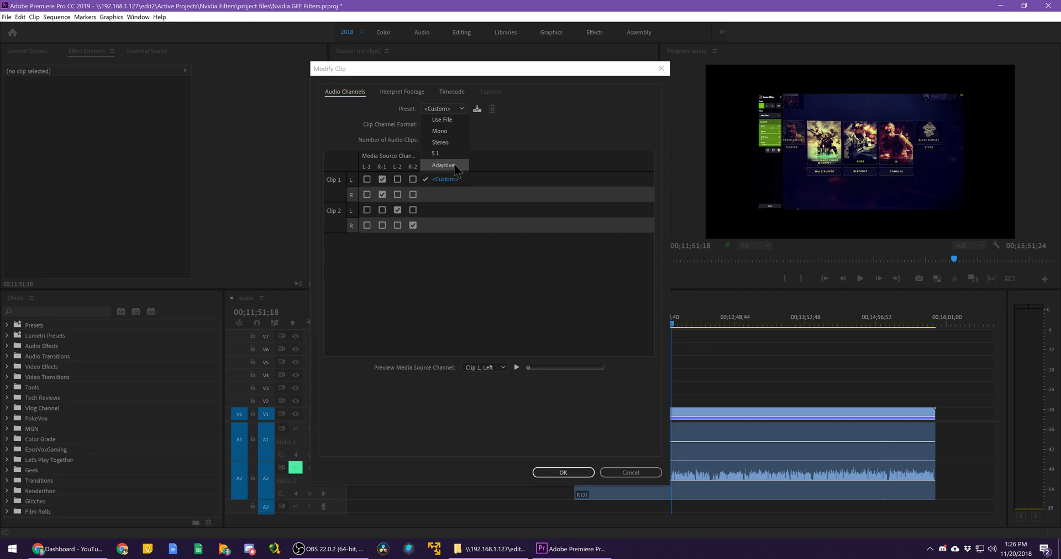
{"action": "left_click", "coordinate": [475, 107]}
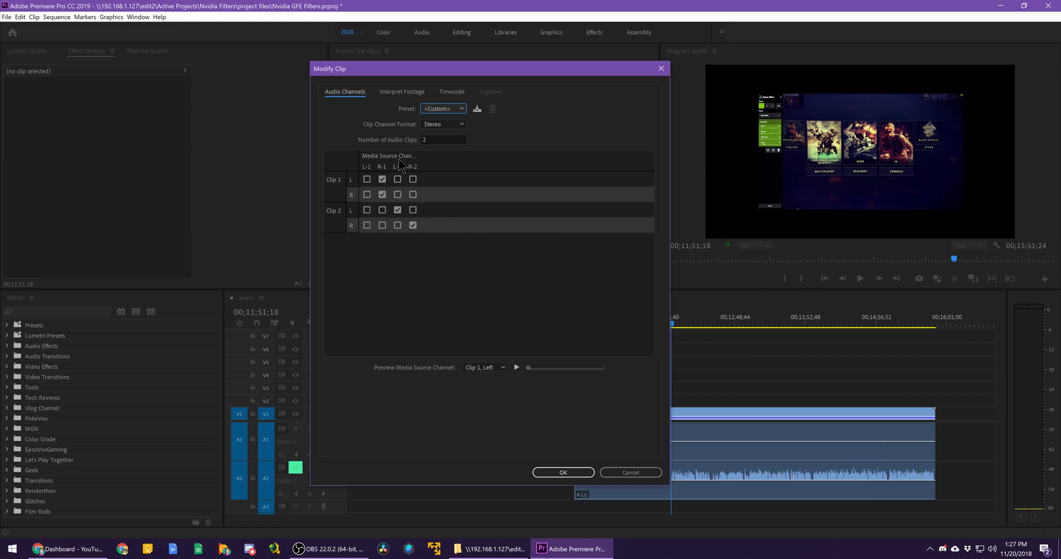
{"action": "left_click", "coordinate": [452, 126]}
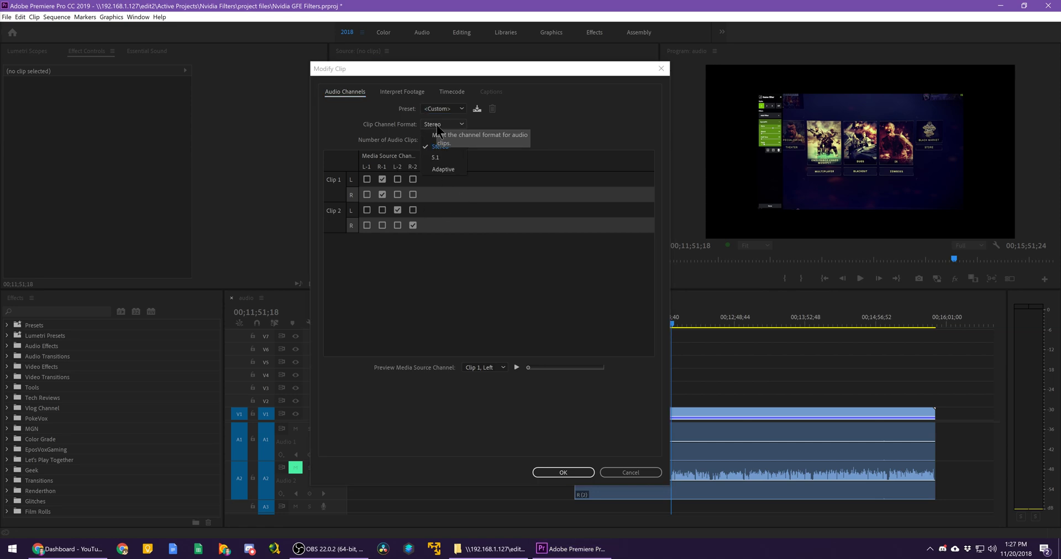
{"action": "left_click", "coordinate": [438, 134]}
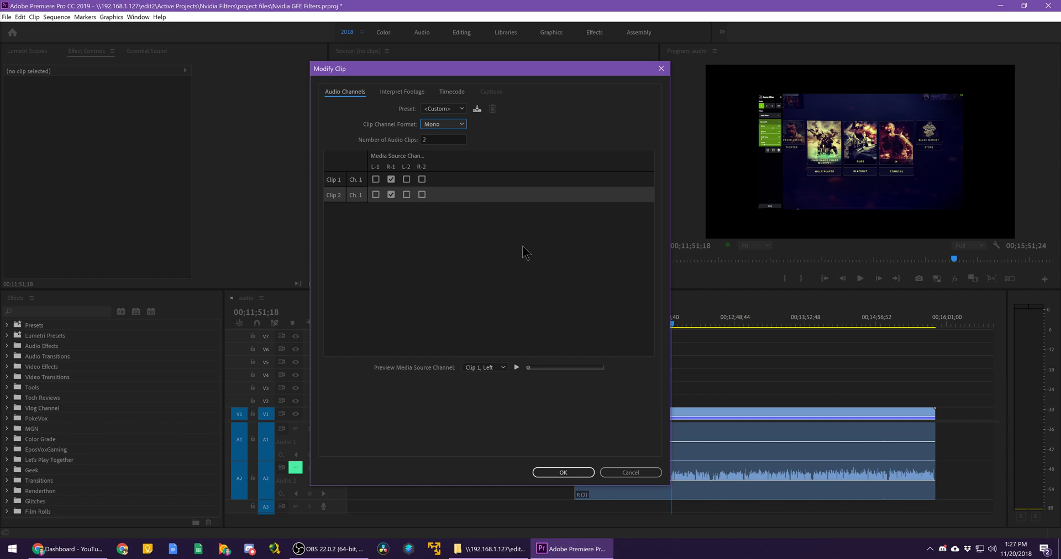
{"action": "left_click", "coordinate": [436, 140]}
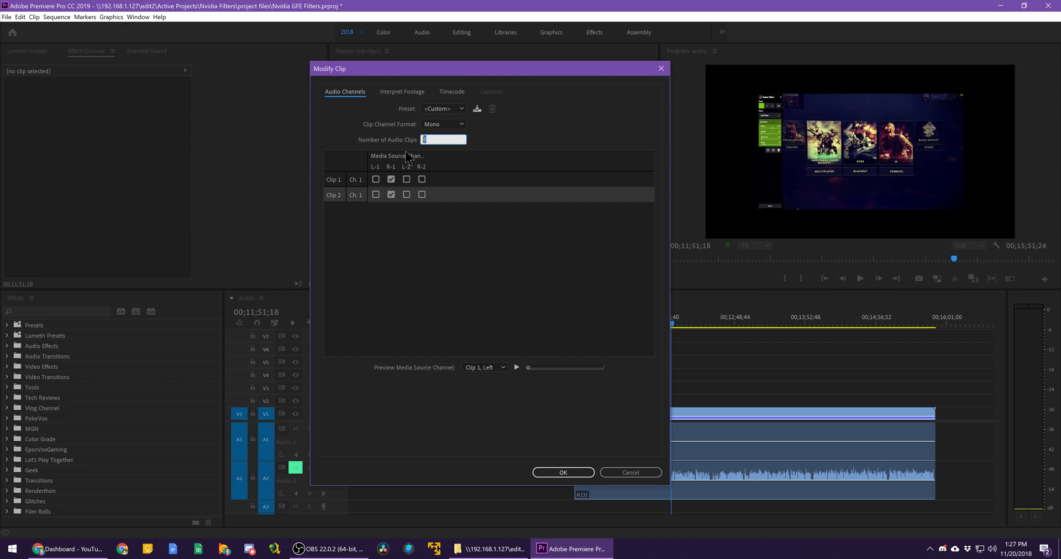
{"action": "type", "text": "1"}
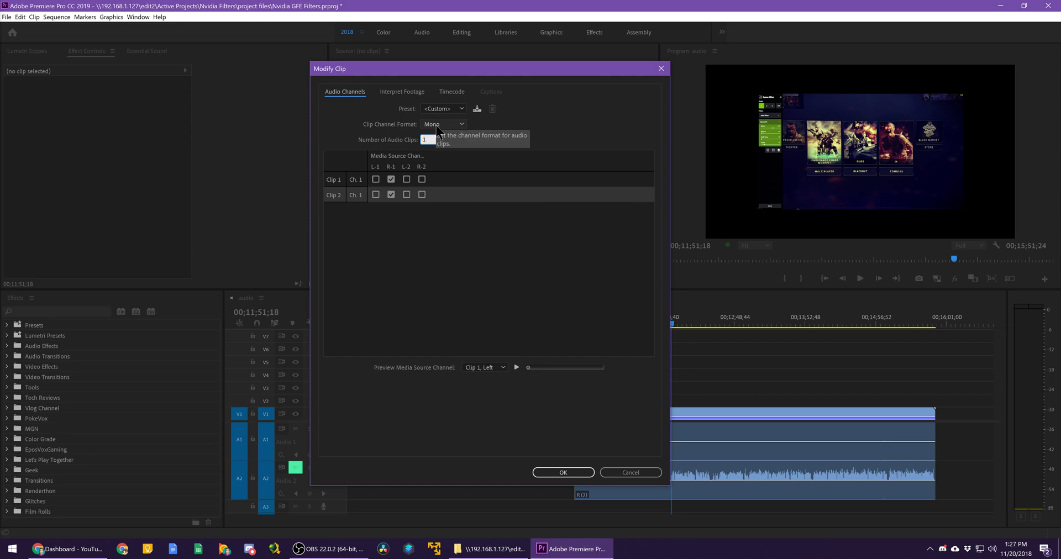
{"action": "left_click", "coordinate": [437, 260]}
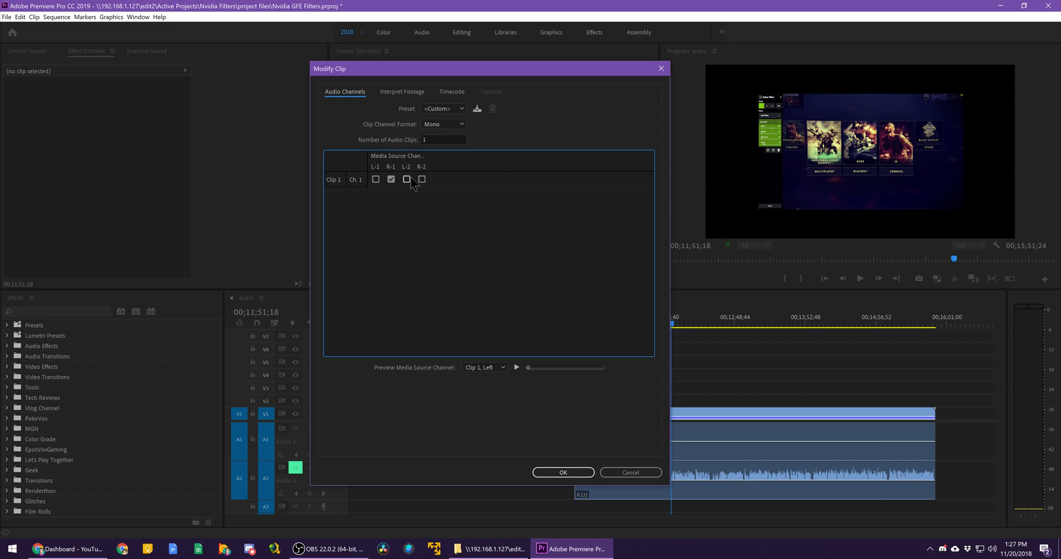
{"action": "left_click", "coordinate": [375, 178]}
{"action": "left_click", "coordinate": [407, 179]}
{"action": "left_click", "coordinate": [422, 180]}
{"action": "left_click", "coordinate": [564, 473]}
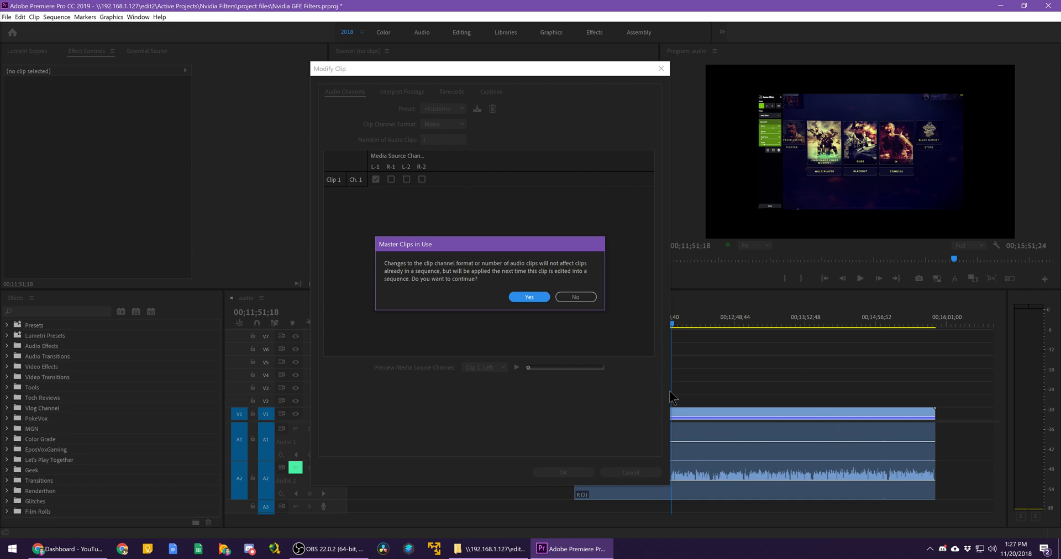
- Accept the Master Clips in Use warning and re-edit the clip later onto V1/A1
{"action": "left_click", "coordinate": [530, 298]}
{"action": "left_click", "coordinate": [648, 434]}
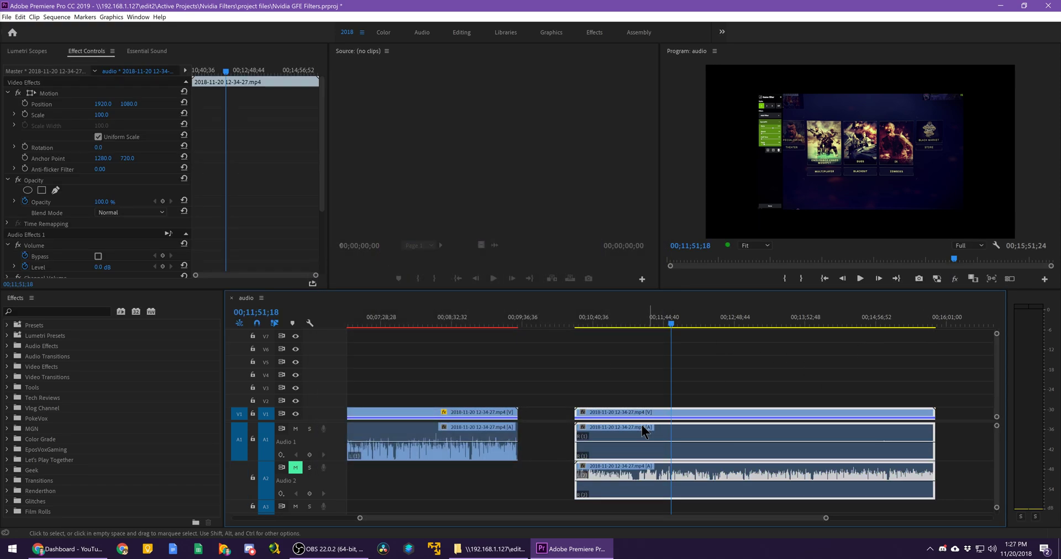
{"action": "left_click_drag", "start_coordinate": [648, 434], "coordinate": [614, 440]}
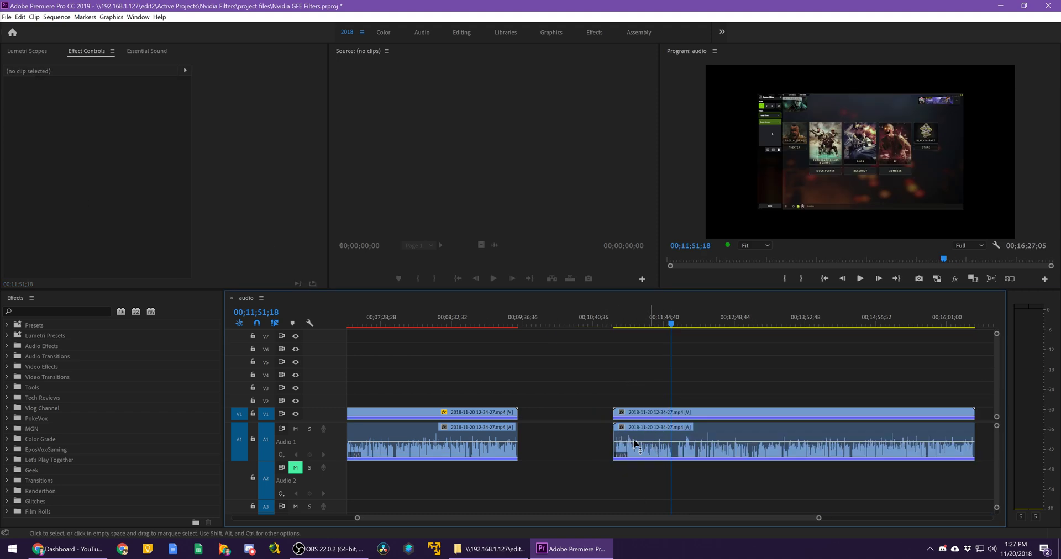
- Select the re-placed clip and scrub the playhead to 00;13;20;02, 00;13;58;28 and 00;15;09;51
{"action": "left_click", "coordinate": [720, 434]}
{"action": "left_click", "coordinate": [769, 324]}
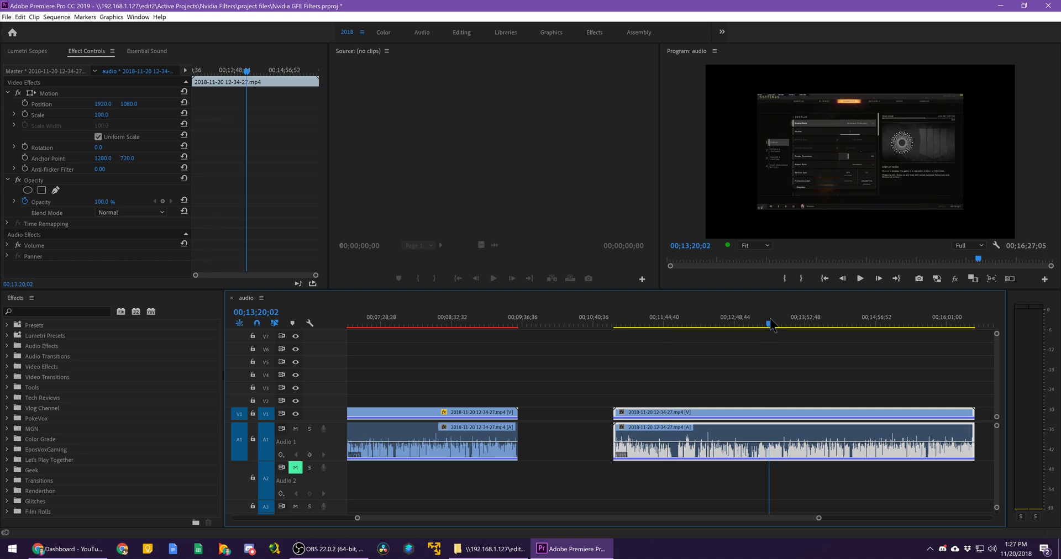
{"action": "left_click", "coordinate": [811, 324]}
{"action": "left_click", "coordinate": [887, 324]}
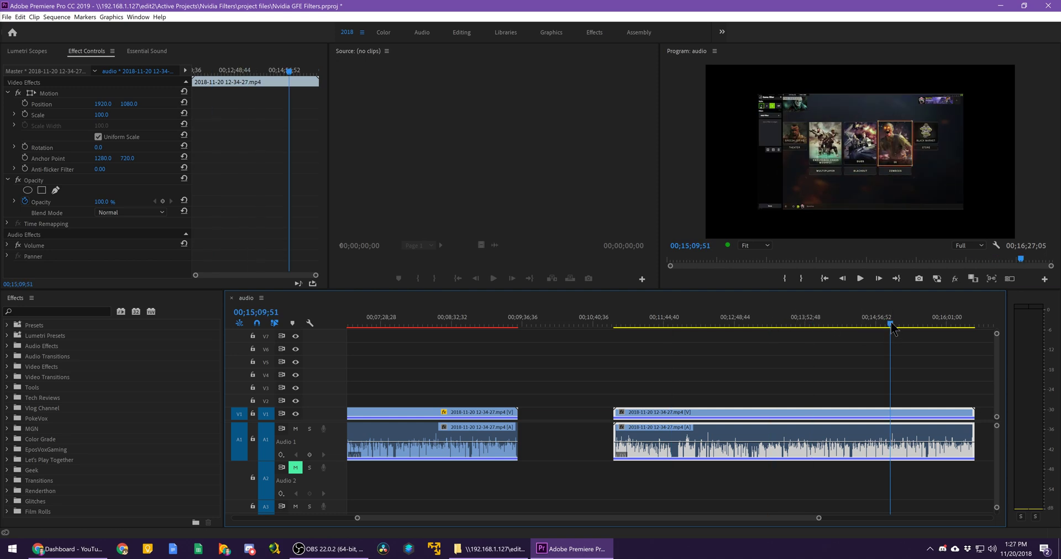